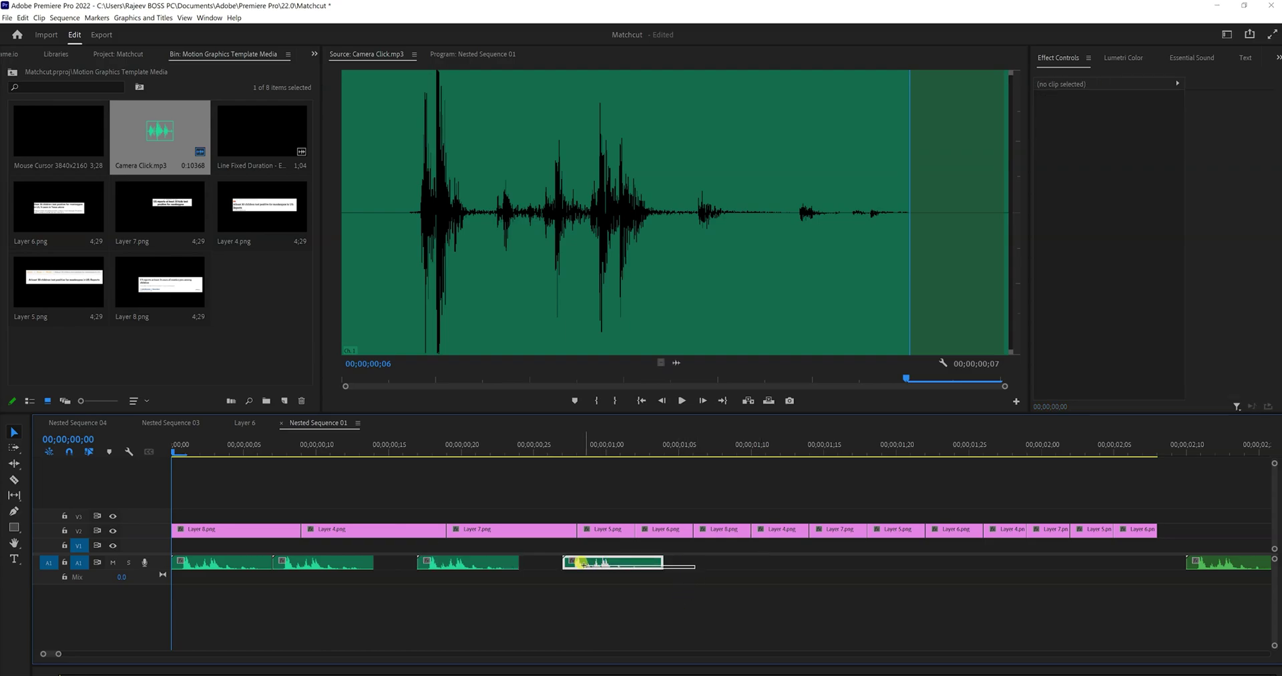
# Step: Delete the four separate Camera Click clips on track A1 and move the nested click audio clip to the start of the sequence
pyautogui.rightClick(237, 562)
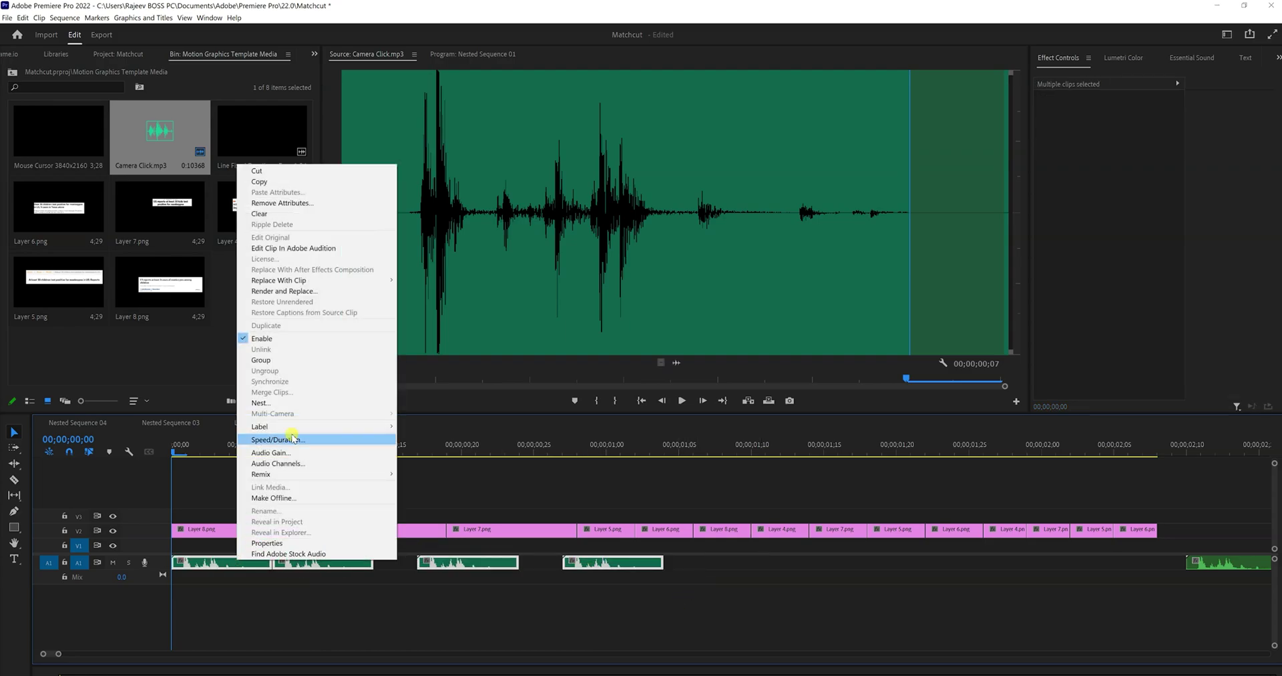
pyautogui.click(824, 625)
pyautogui.moveTo(712, 568); pyautogui.dragTo(231, 554)
pyautogui.press('Delete')
pyautogui.click(764, 574)
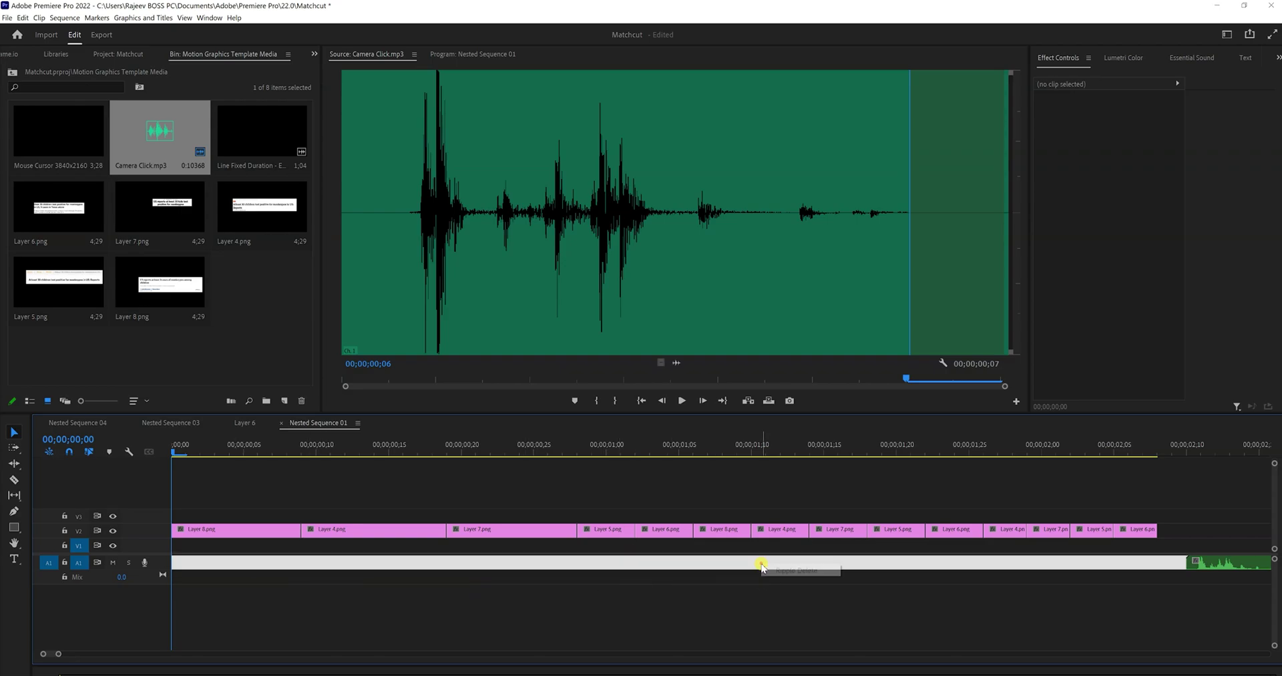
pyautogui.click(955, 547)
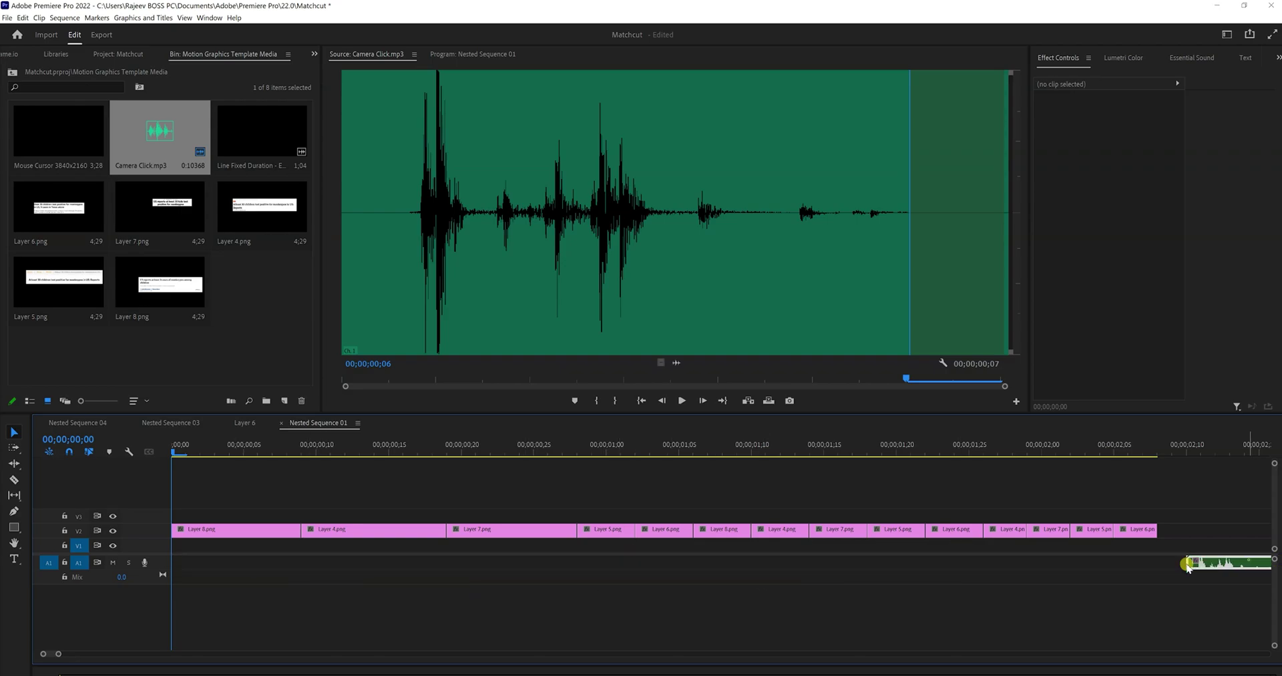
pyautogui.moveTo(1196, 562); pyautogui.dragTo(182, 562)
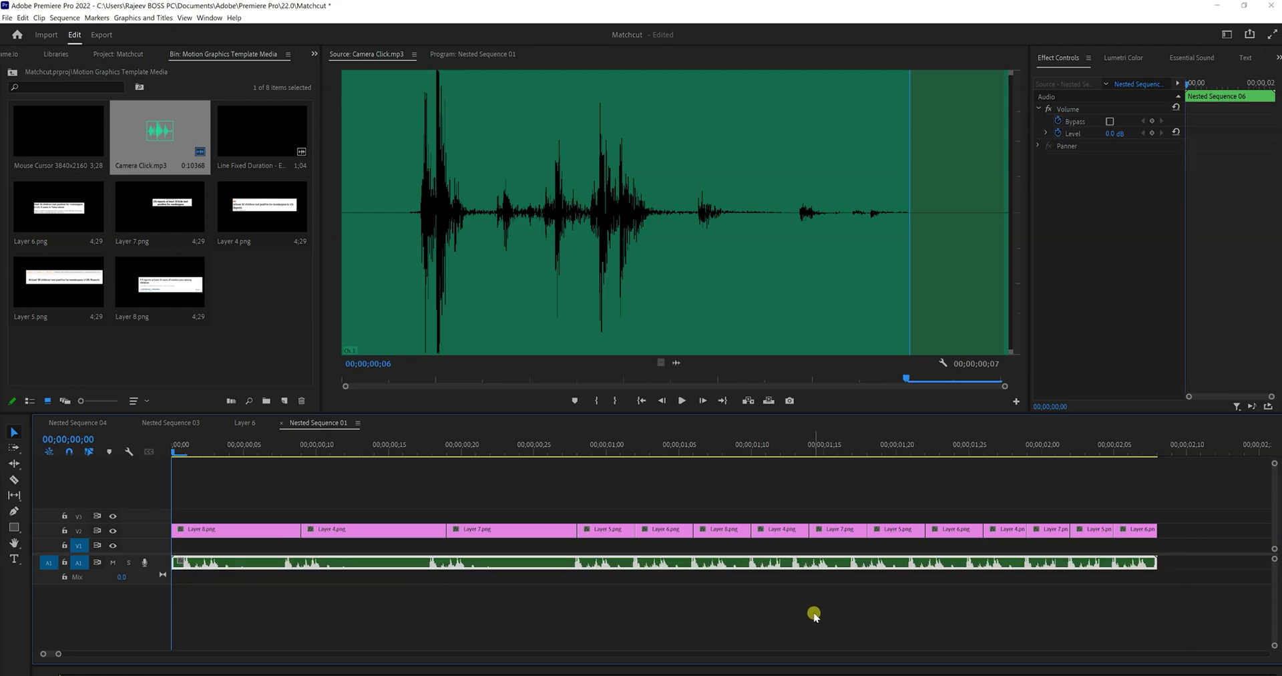
# Step: Play the sequence from the start and check the click sounds against the headline cuts
pyautogui.click(179, 451)
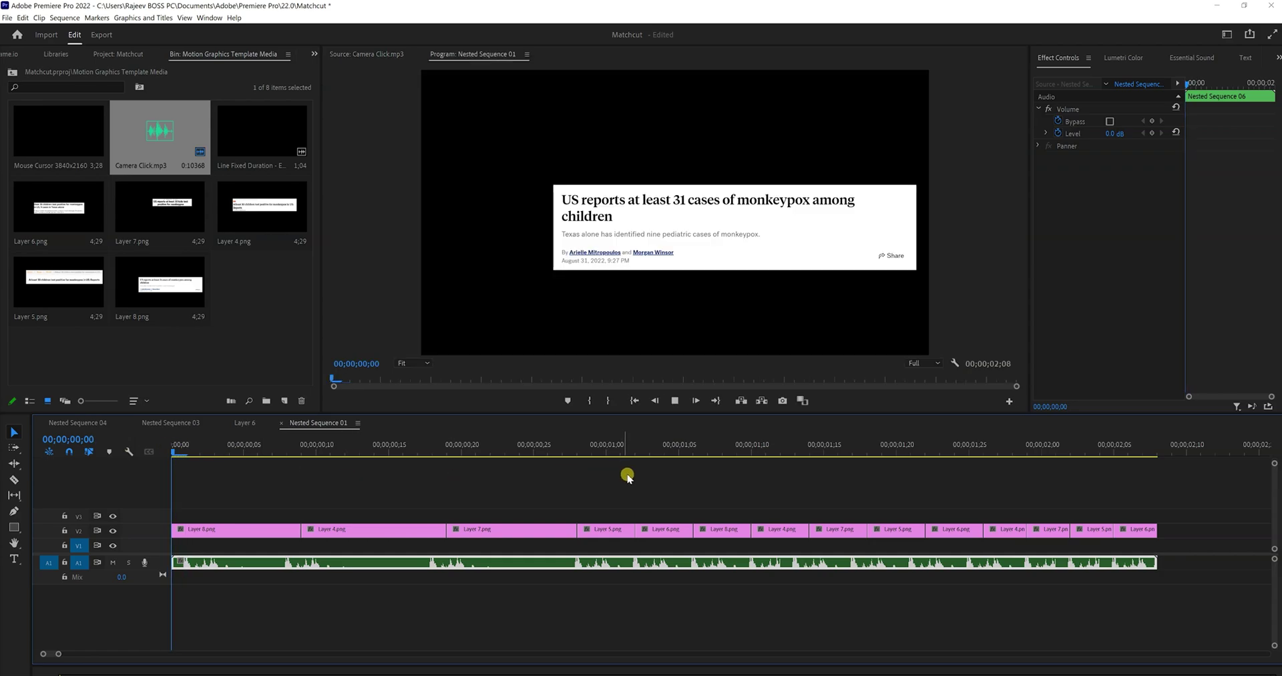
pyautogui.press('space')
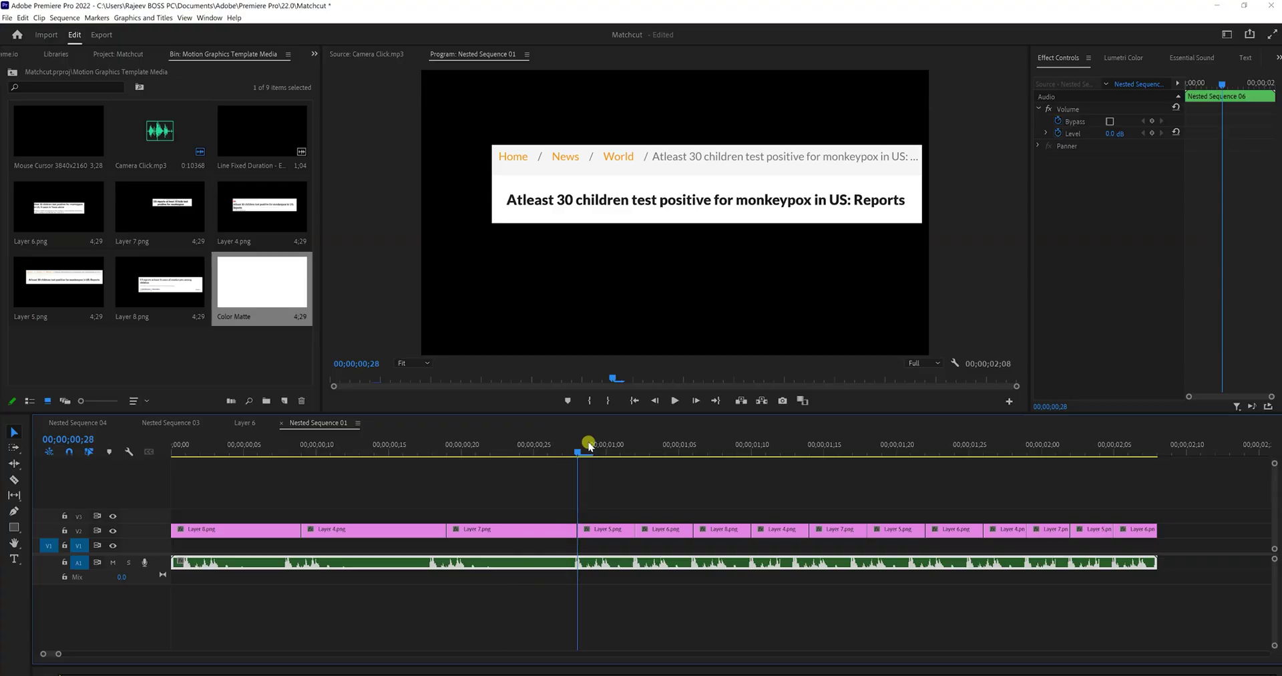
pyautogui.moveTo(589, 446); pyautogui.dragTo(536, 448)
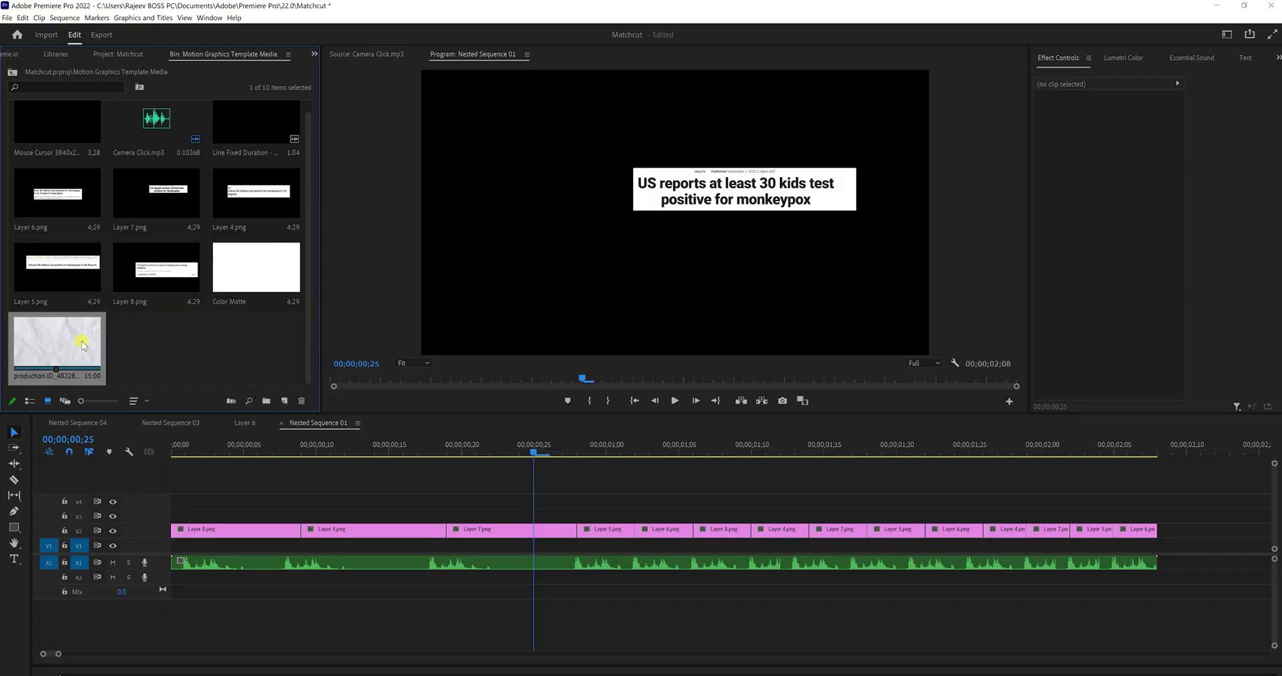
# Step: Add the crumpled paper clip production ID_4822860.mp4 to track V1 from the sequence start and set its scale to 200
pyautogui.moveTo(57, 340); pyautogui.dragTo(175, 546)
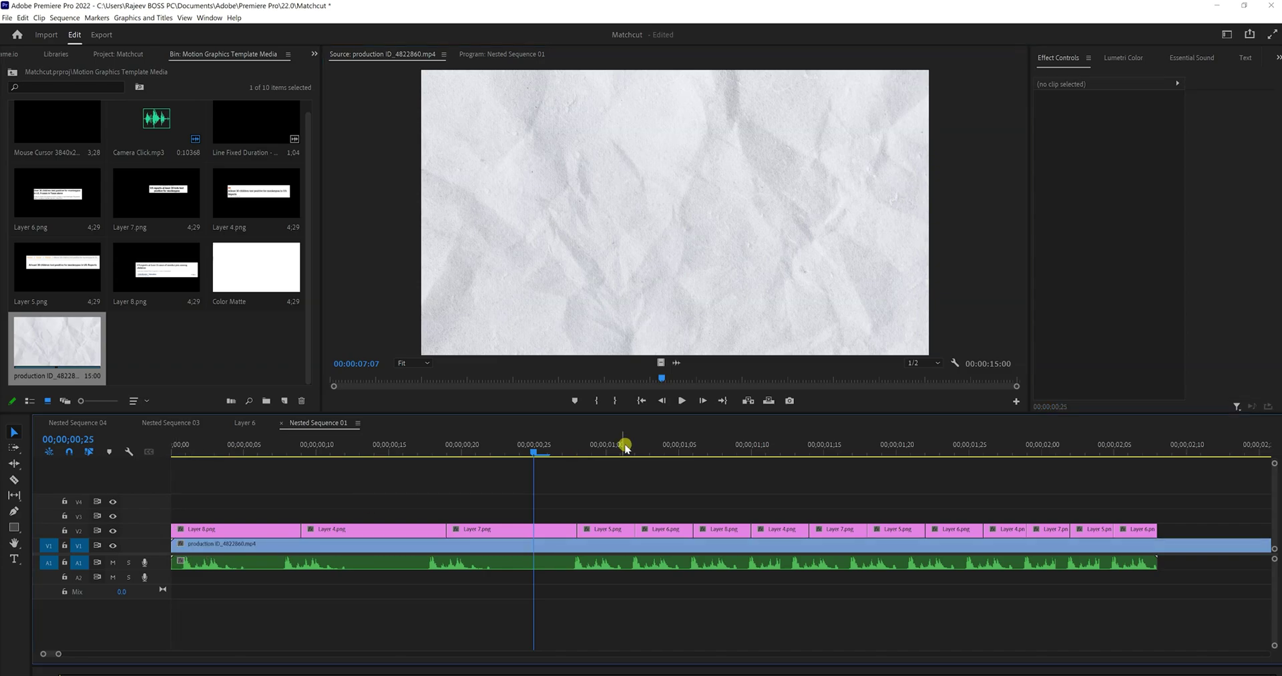
pyautogui.moveTo(542, 456); pyautogui.dragTo(337, 473)
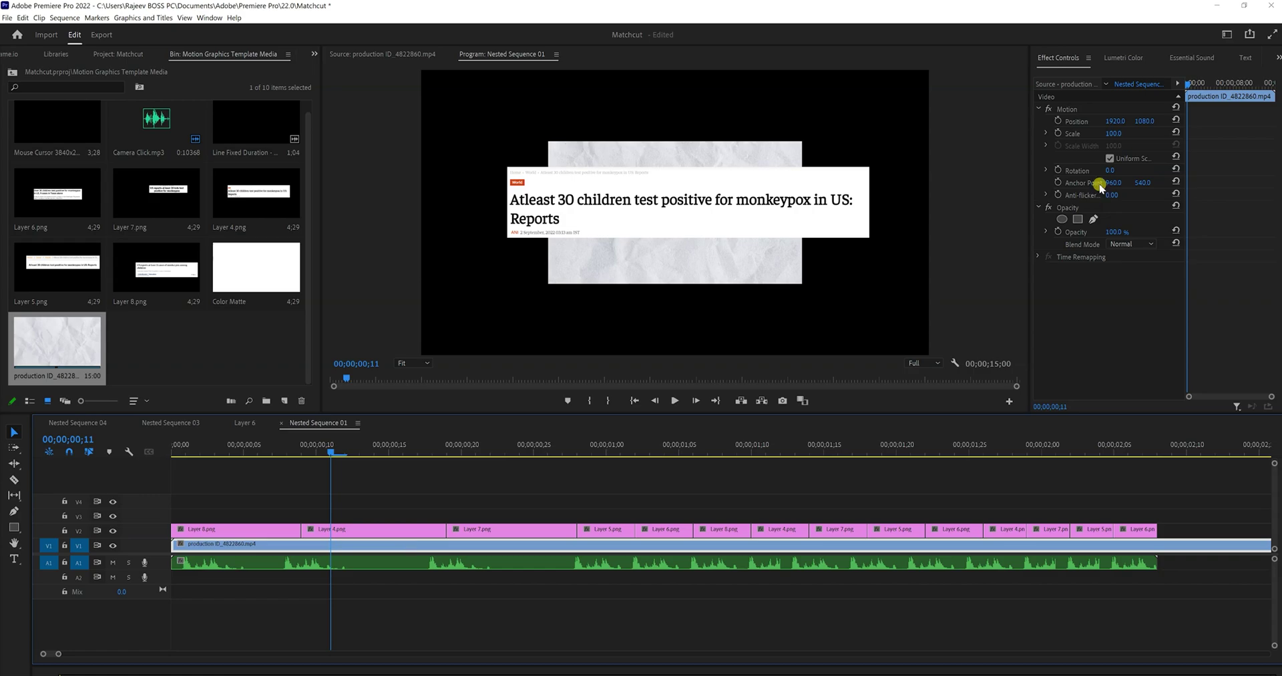
pyautogui.moveTo(1117, 137); pyautogui.dragTo(1184, 137)
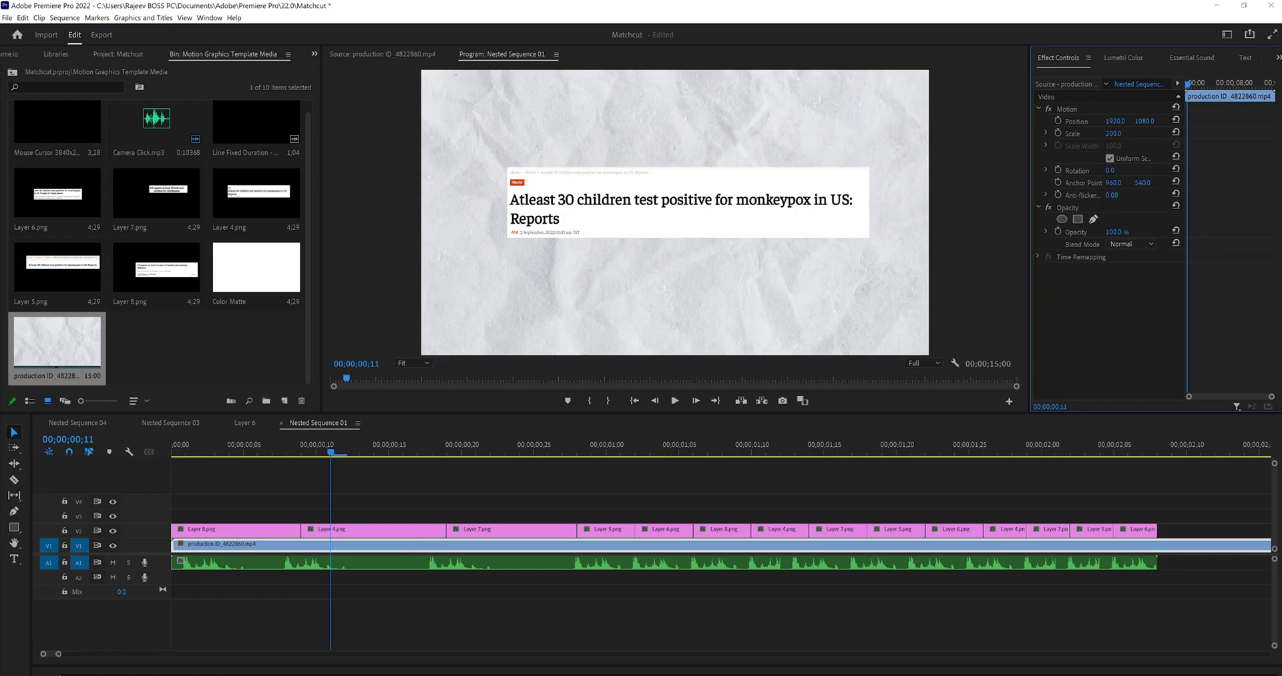
# Step: Move the crumpled paper clip to track V3 above the headline layers and set its blend mode to Multiply
pyautogui.click(323, 548)
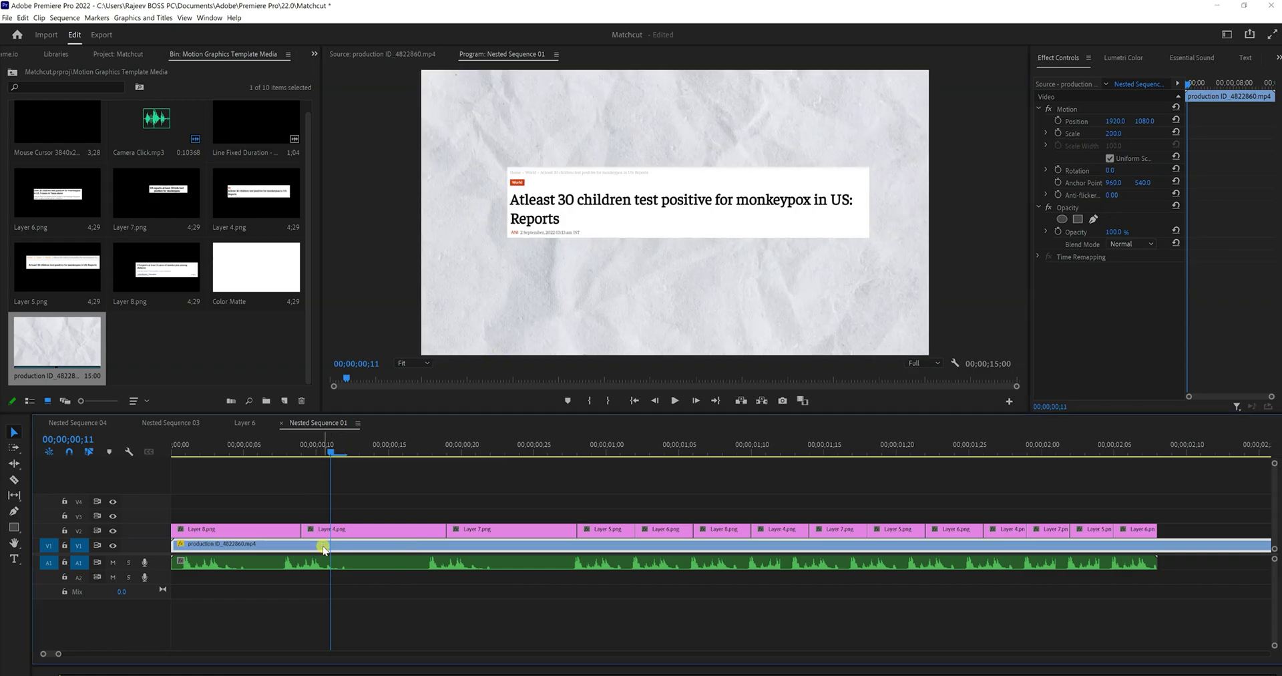
pyautogui.moveTo(324, 548); pyautogui.dragTo(370, 501)
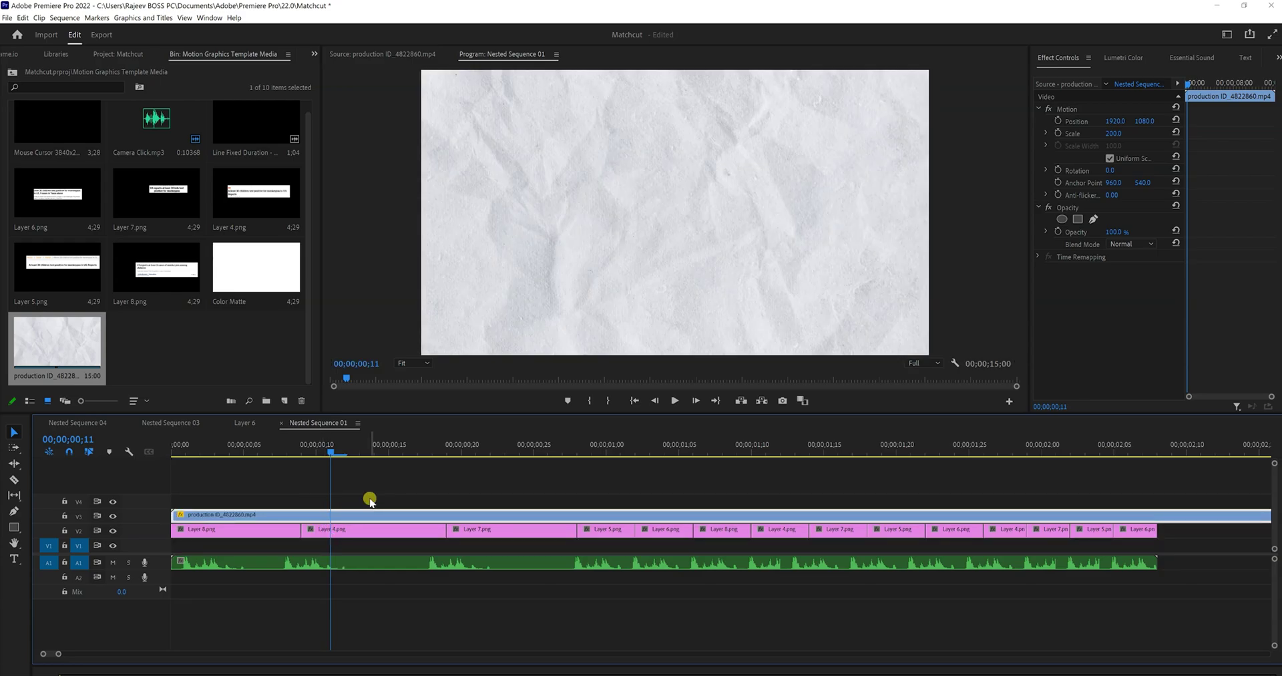
pyautogui.click(1129, 245)
pyautogui.click(1142, 352)
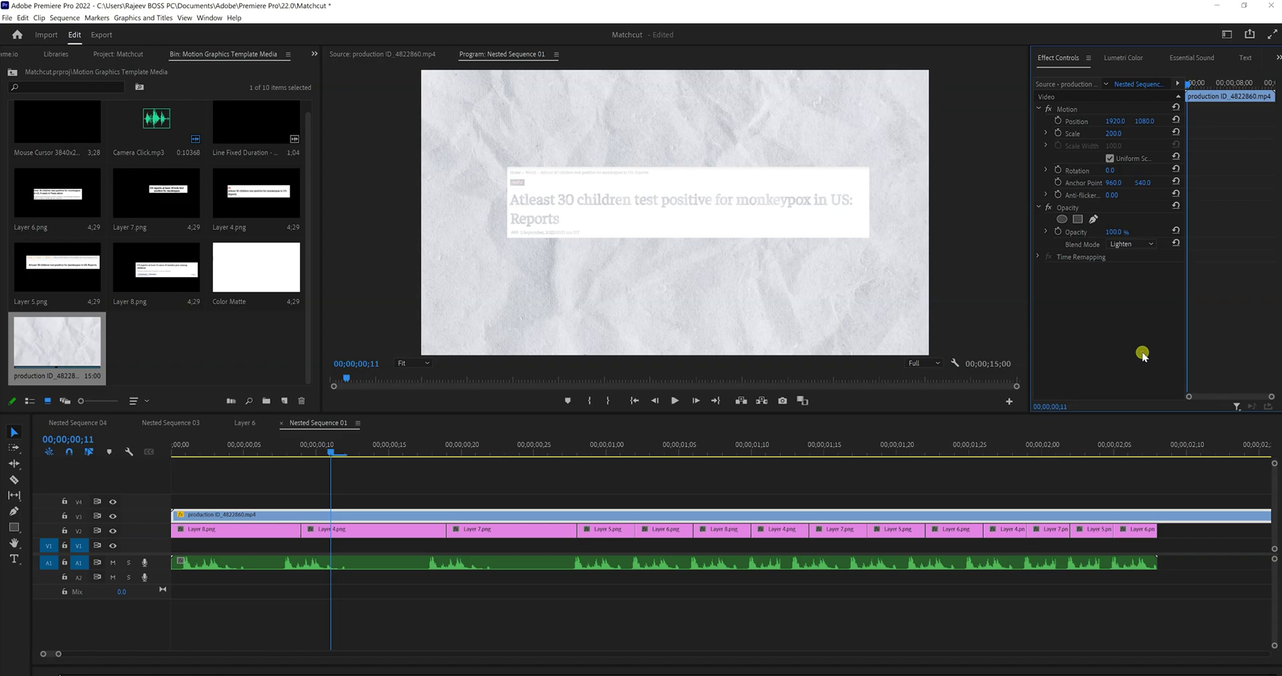
pyautogui.click(1136, 246)
pyautogui.click(1143, 363)
pyautogui.click(1135, 247)
pyautogui.click(1142, 293)
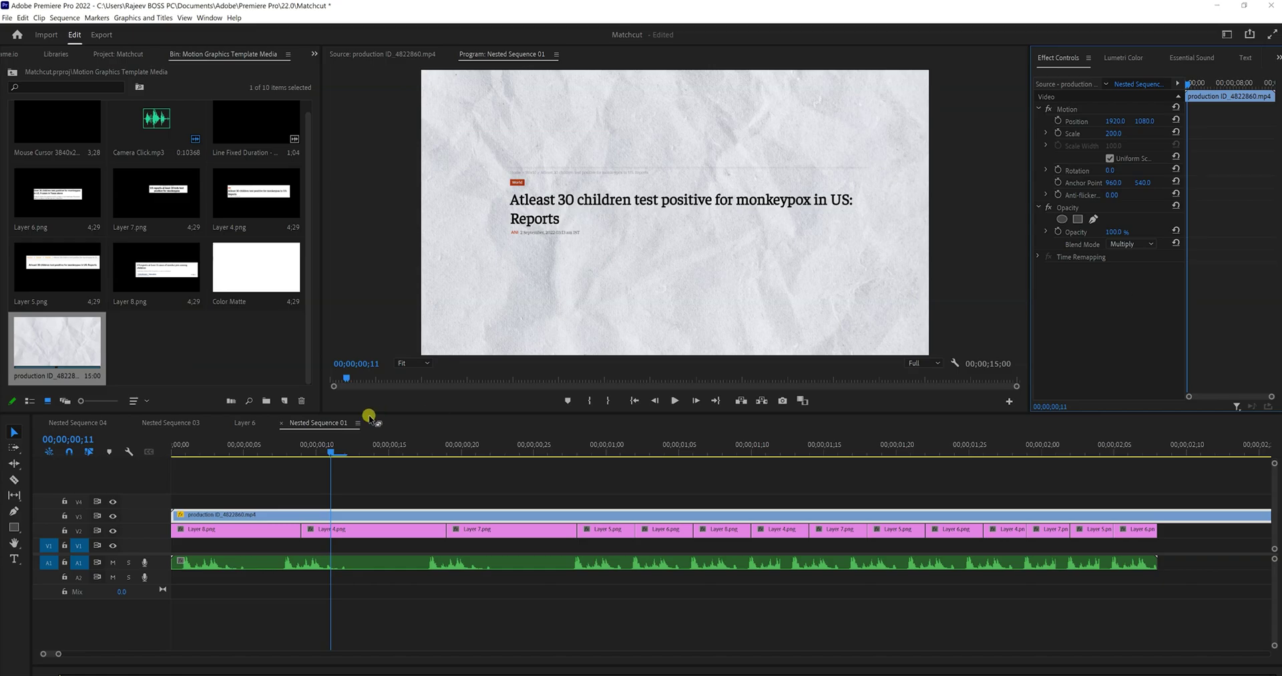
pyautogui.moveTo(344, 452); pyautogui.dragTo(725, 449)
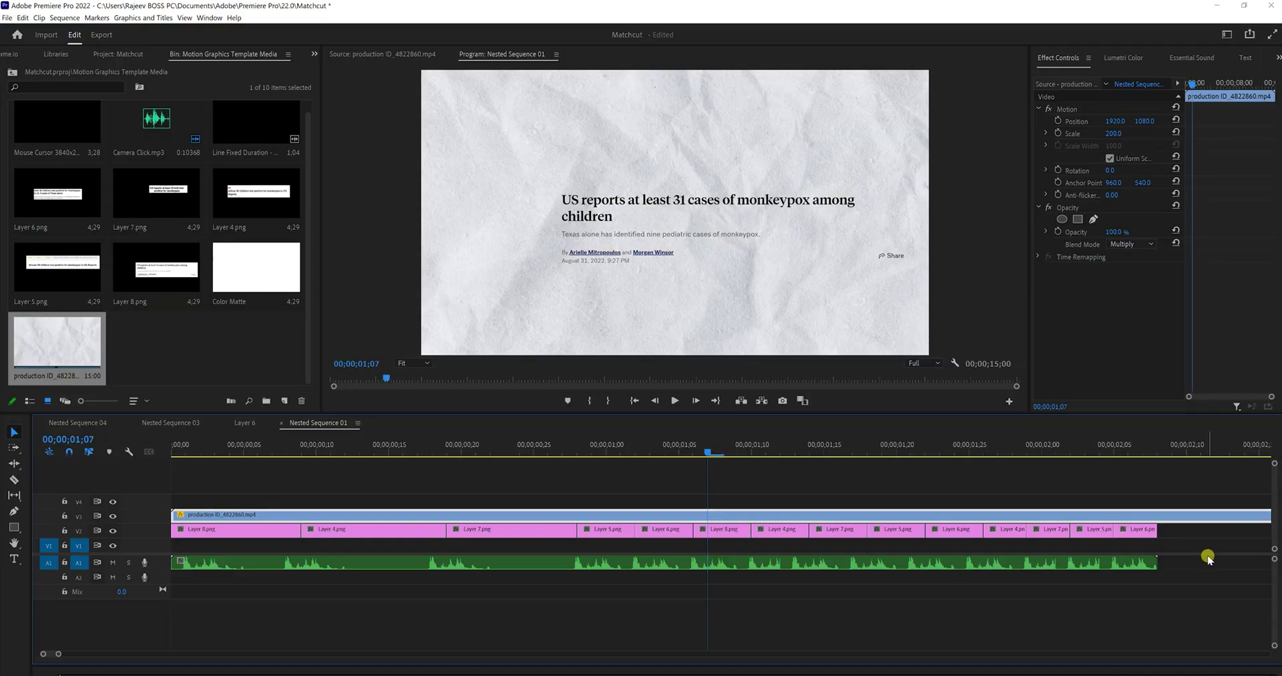
# Step: Nest all headline layer clips on track V2 into one sequence, keeping the default name
pyautogui.moveTo(1170, 531); pyautogui.dragTo(220, 532)
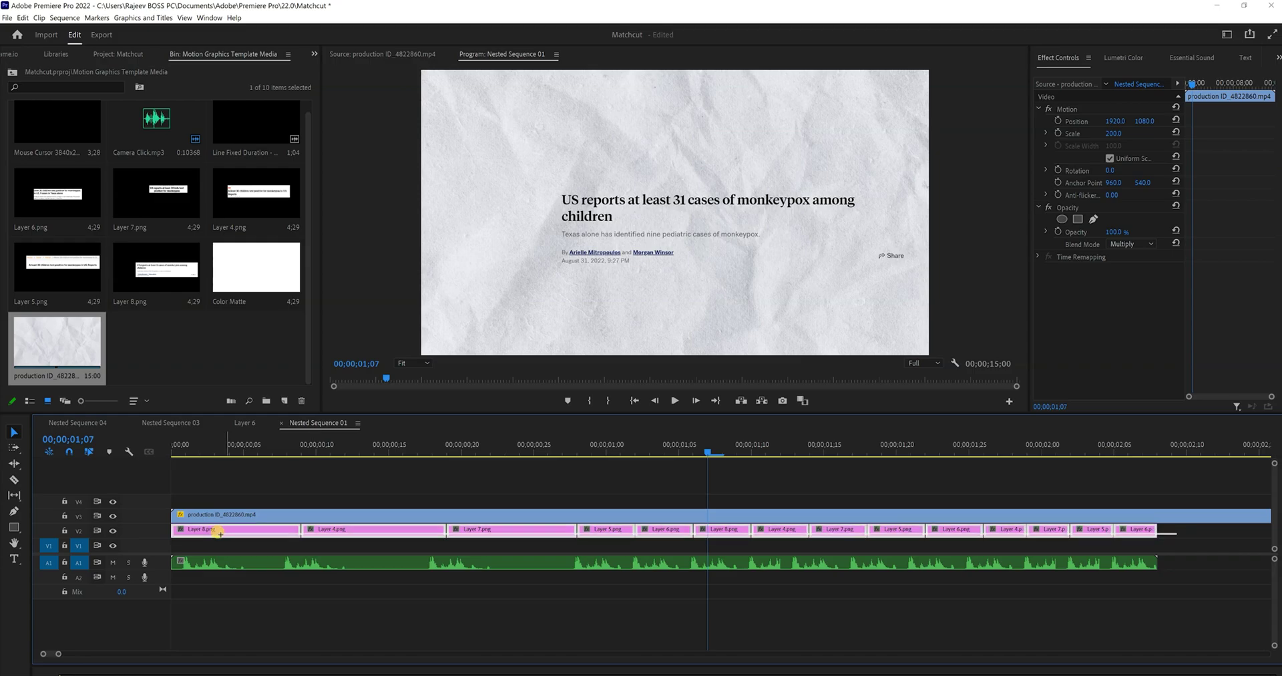
pyautogui.rightClick(263, 530)
pyautogui.click(328, 311)
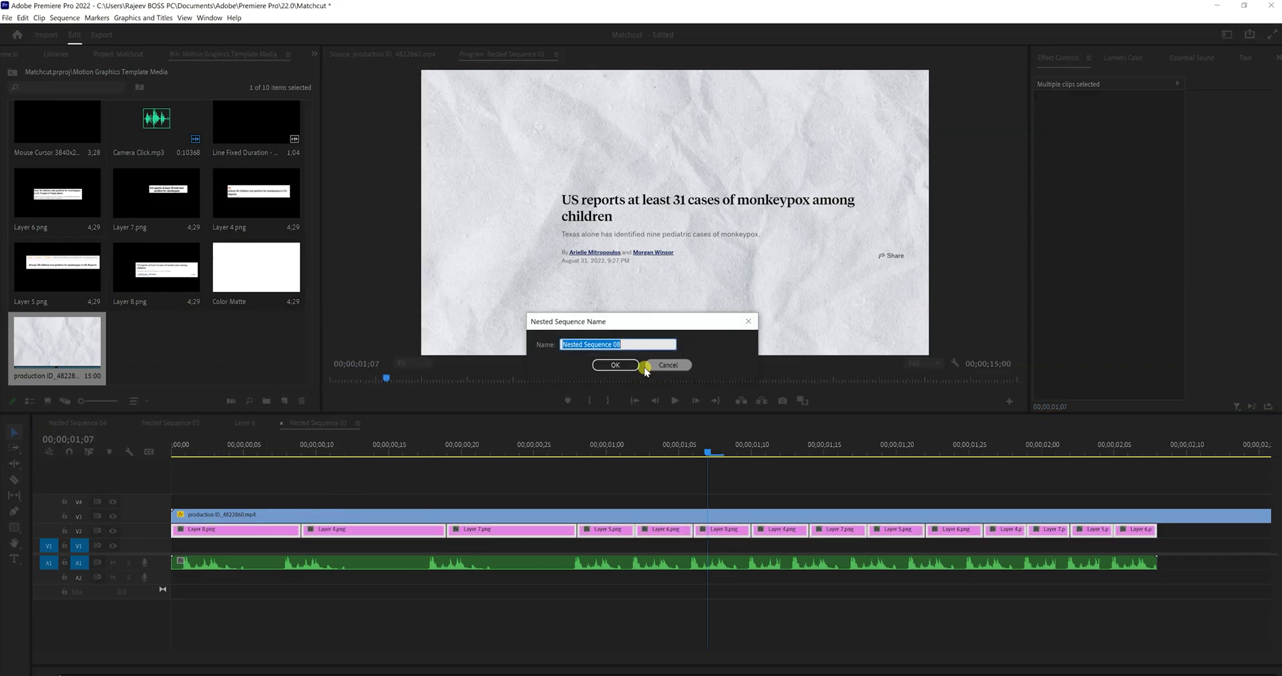
pyautogui.click(633, 363)
# Step: Set the nested headline clip's scale to 202 and its horizontal position to 973
pyautogui.click(1051, 532)
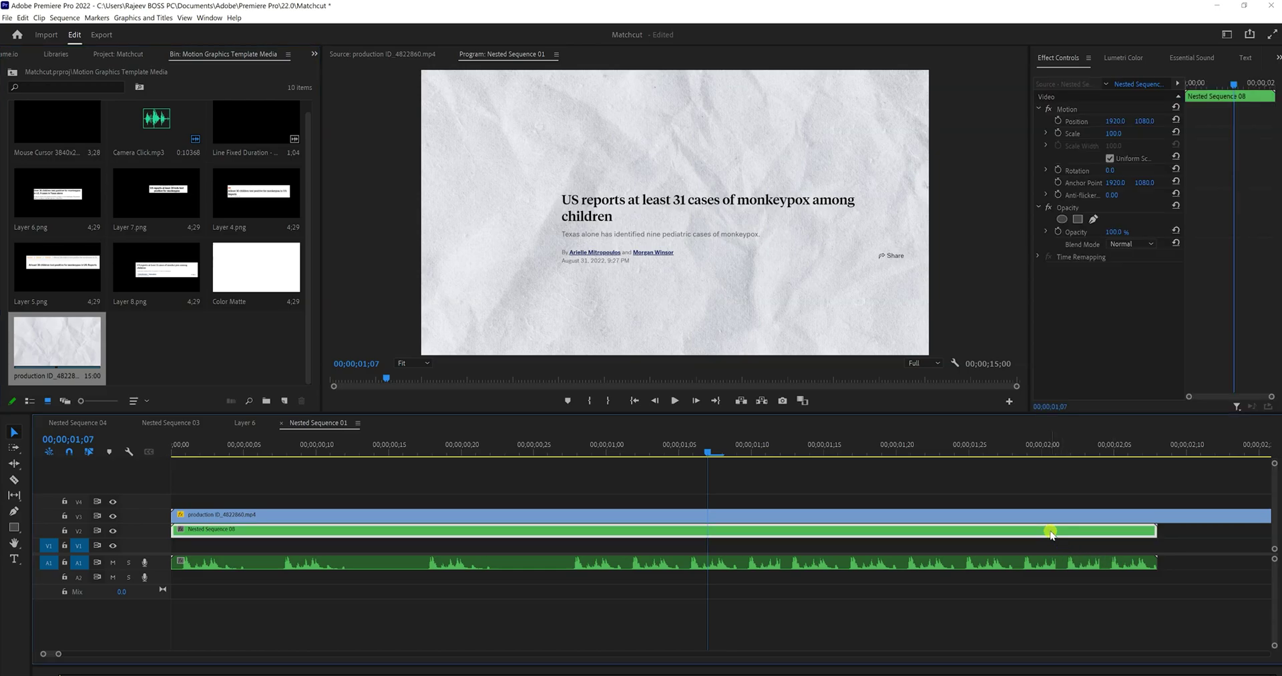
pyautogui.moveTo(1115, 133); pyautogui.dragTo(1222, 150)
pyautogui.moveTo(1110, 141); pyautogui.dragTo(1092, 121)
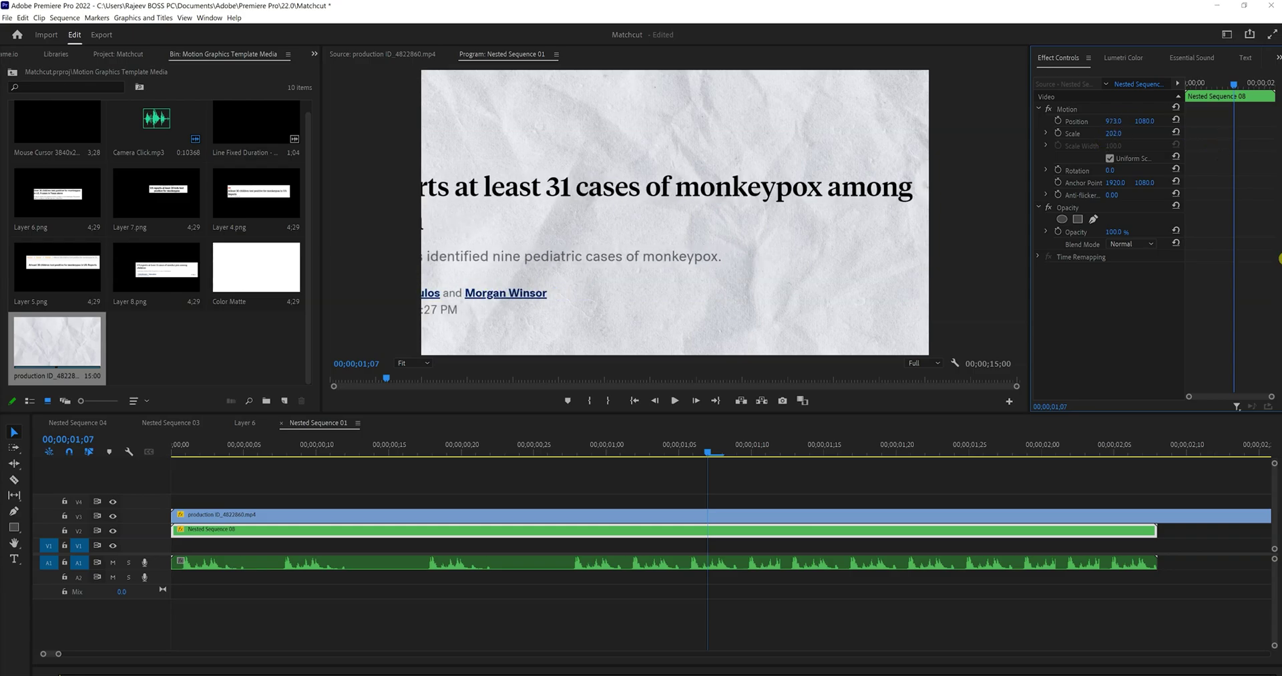
# Step: Mute audio track A1 and play the sequence from the start to review the enlarged headlines
pyautogui.moveTo(708, 452); pyautogui.dragTo(46, 495)
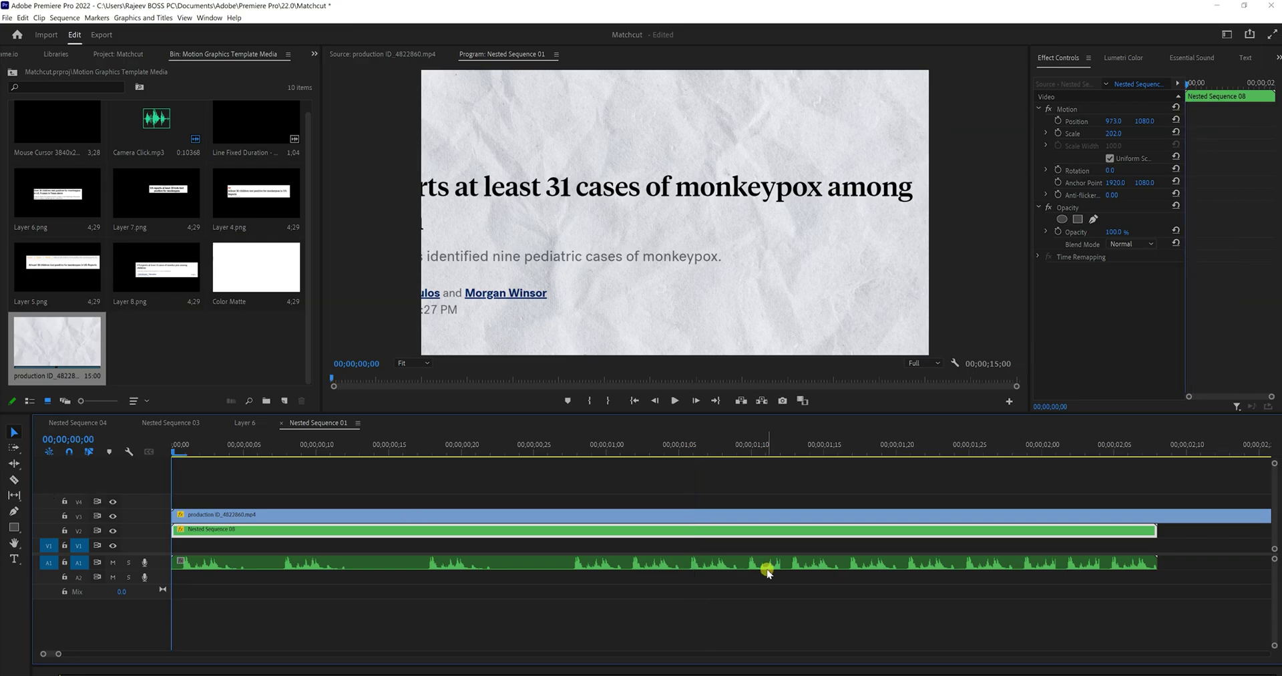
pyautogui.click(113, 563)
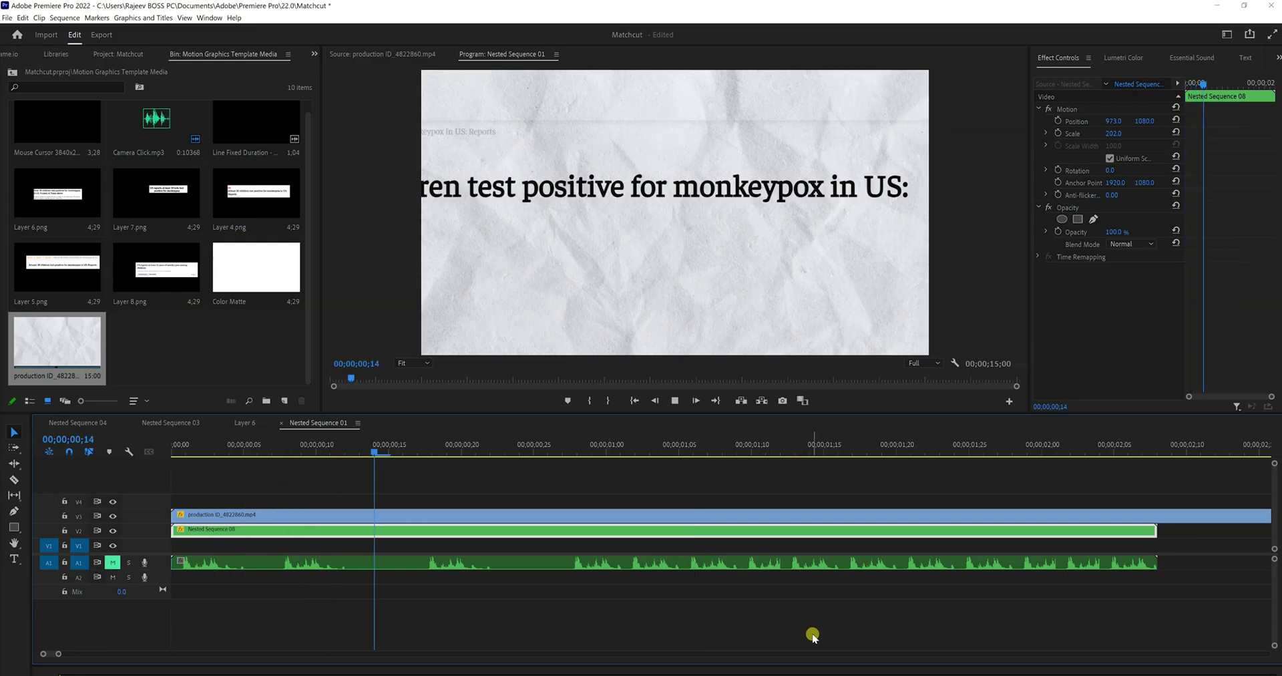
pyautogui.click(1036, 446)
pyautogui.press('space')
pyautogui.press('Home')
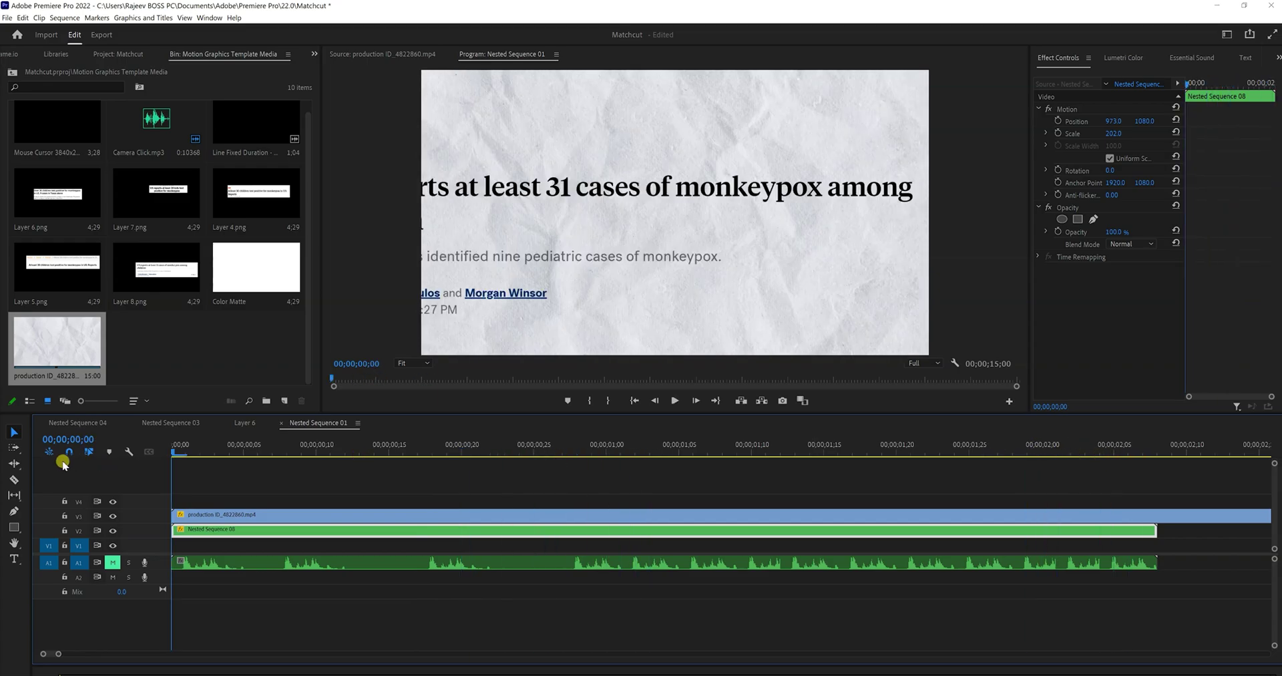
pyautogui.press('space')
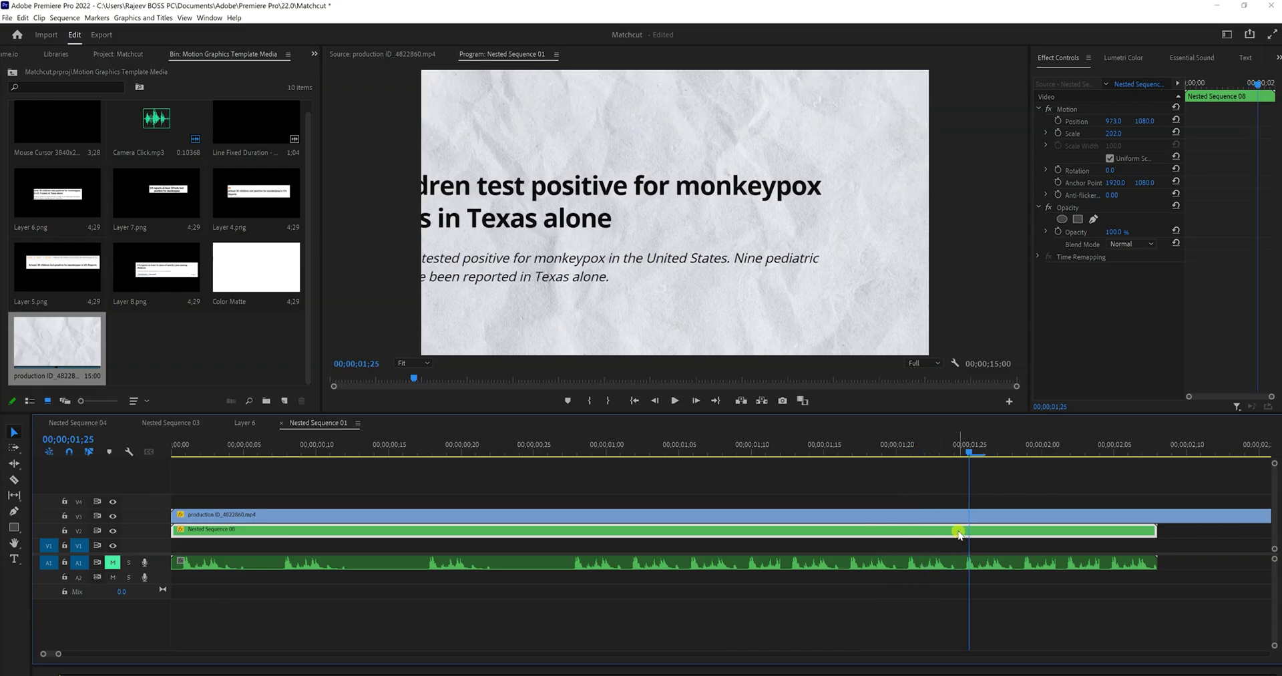
# Step: Set the nested headline clip's scale to 171 and horizontal position to 1471, and scrub the sequence to check the framing
pyautogui.click(954, 453)
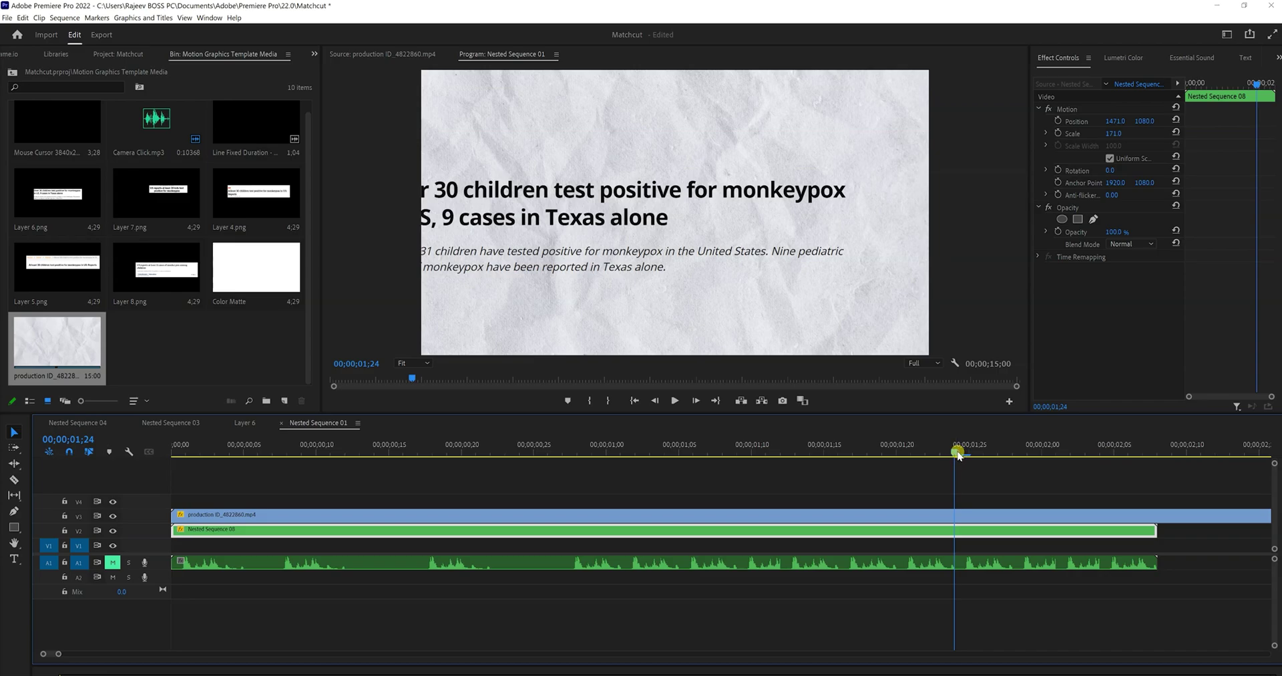
pyautogui.click(613, 604)
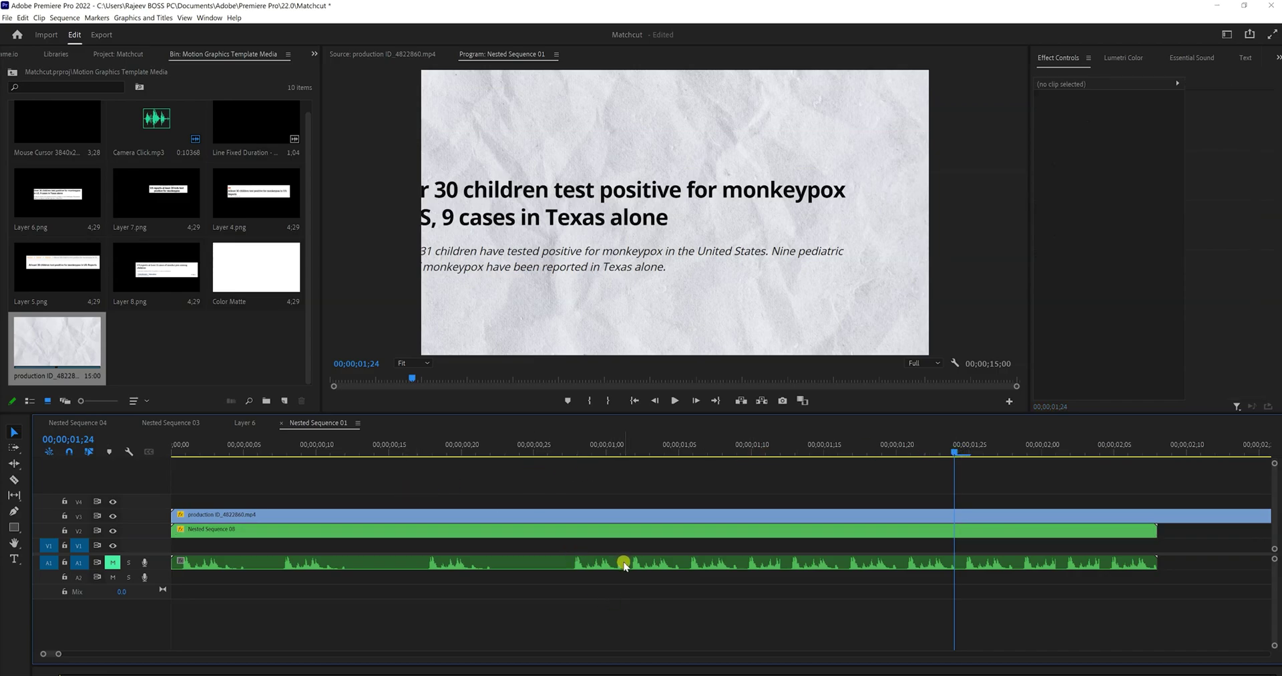
pyautogui.click(624, 563)
pyautogui.moveTo(955, 452); pyautogui.dragTo(607, 459)
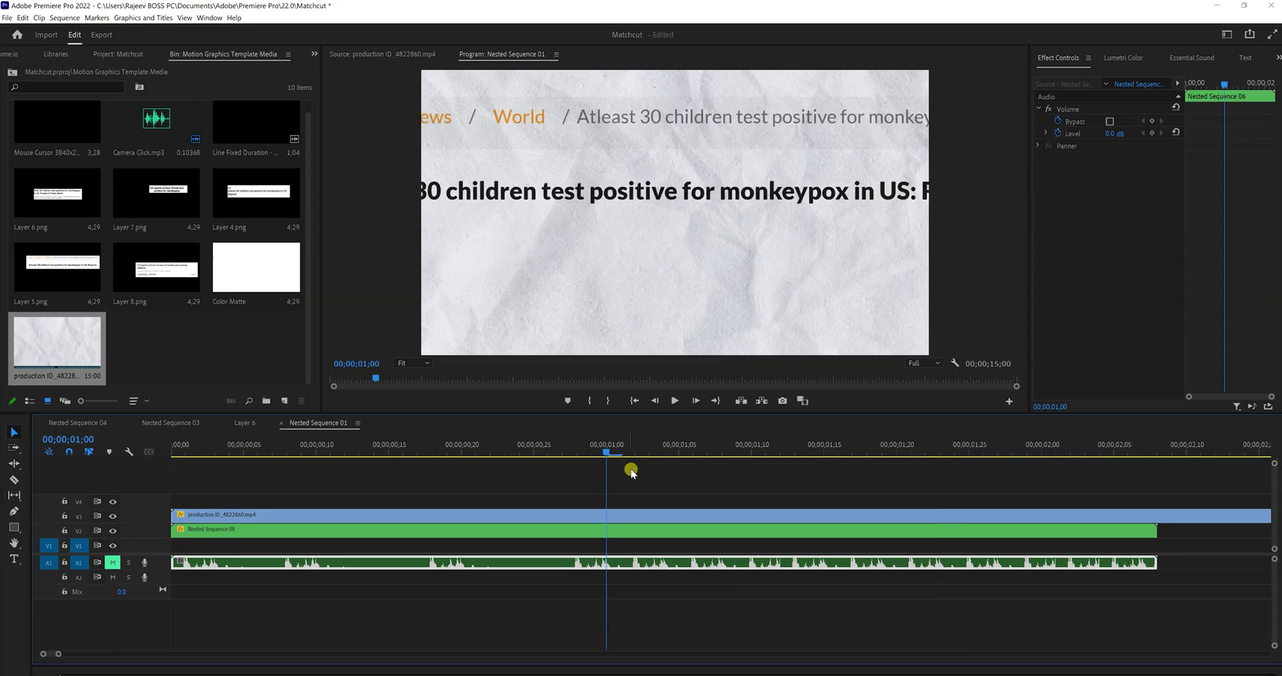
pyautogui.press('Home')
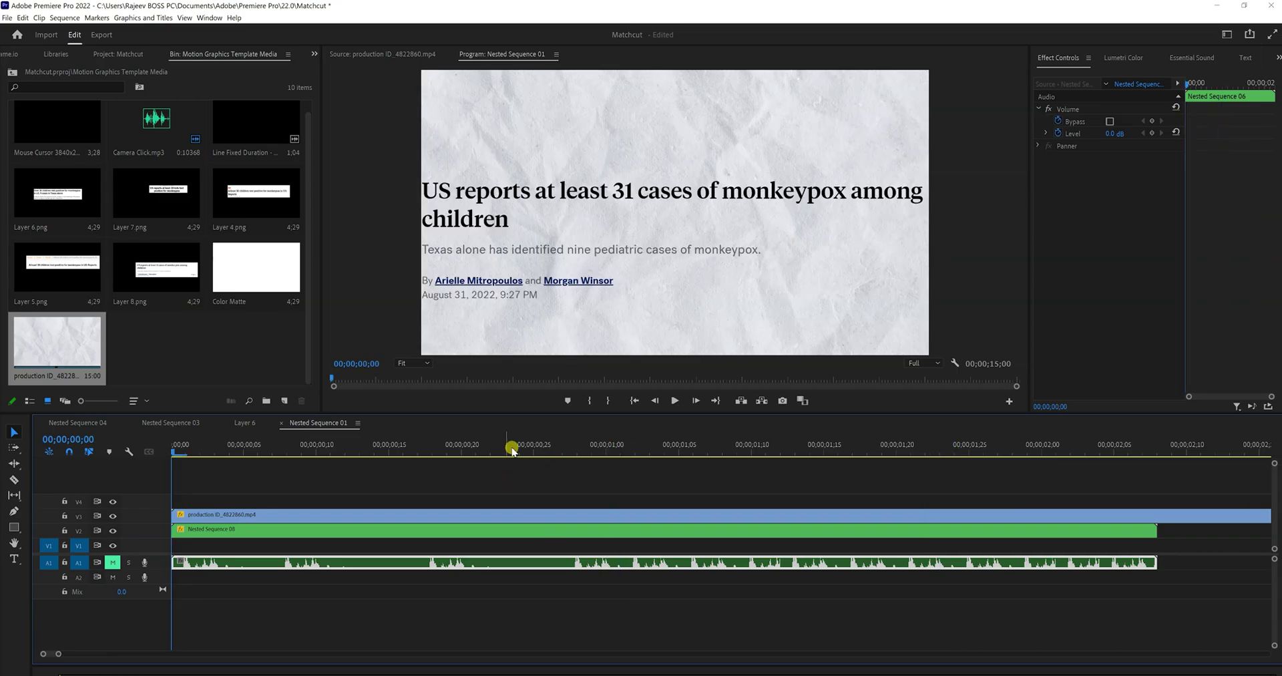
pyautogui.moveTo(511, 449); pyautogui.dragTo(567, 452)
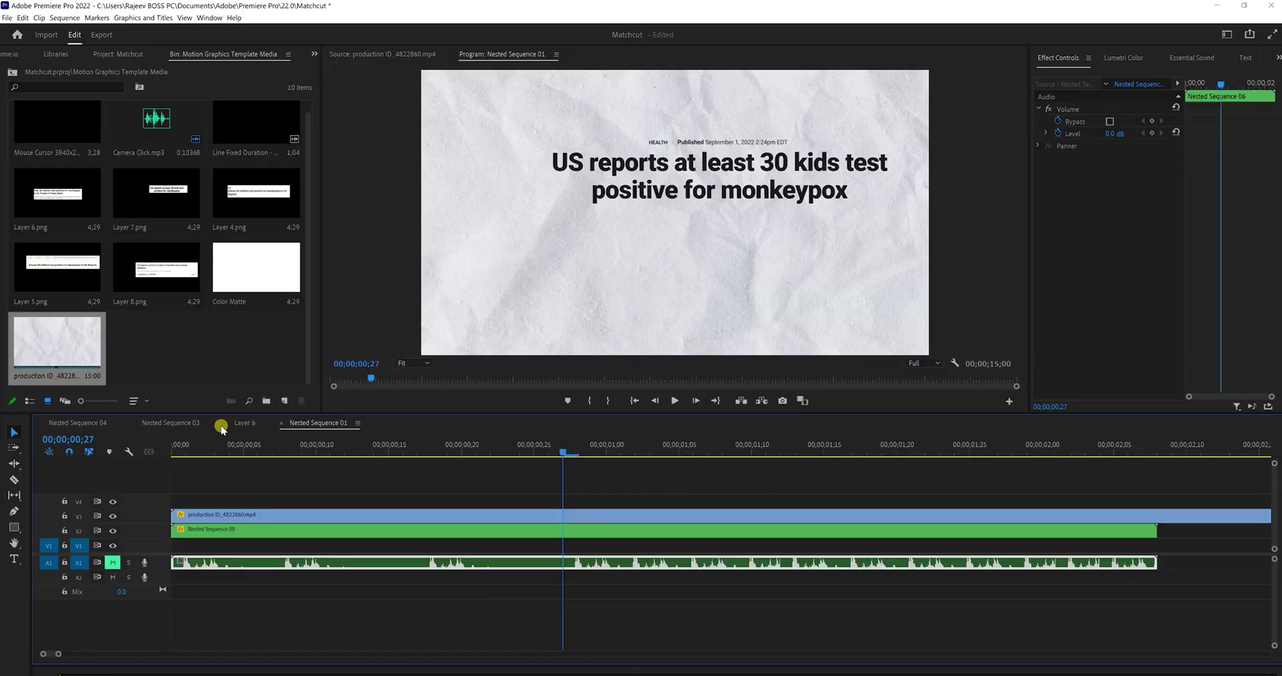
# Step: Place Delayed woosh.wav on audio track A2 and align its end with the end of the nested headline clip
pyautogui.rightClick(214, 335)
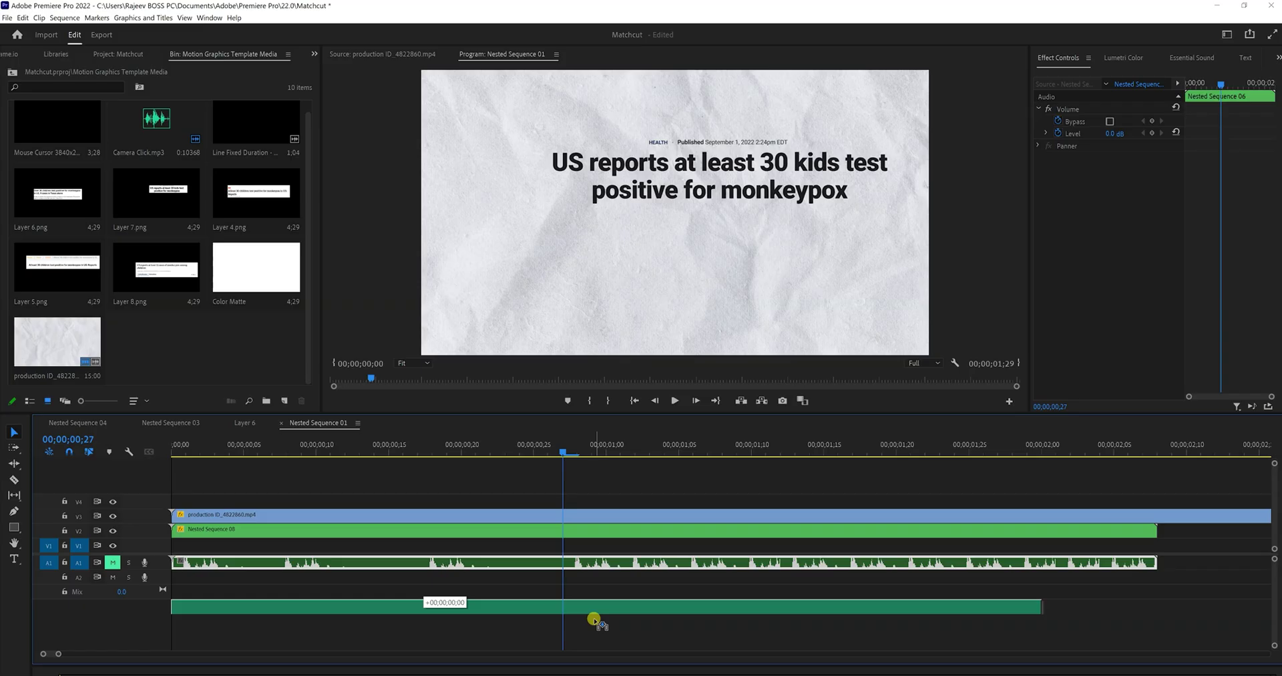
pyautogui.moveTo(595, 615); pyautogui.dragTo(683, 586)
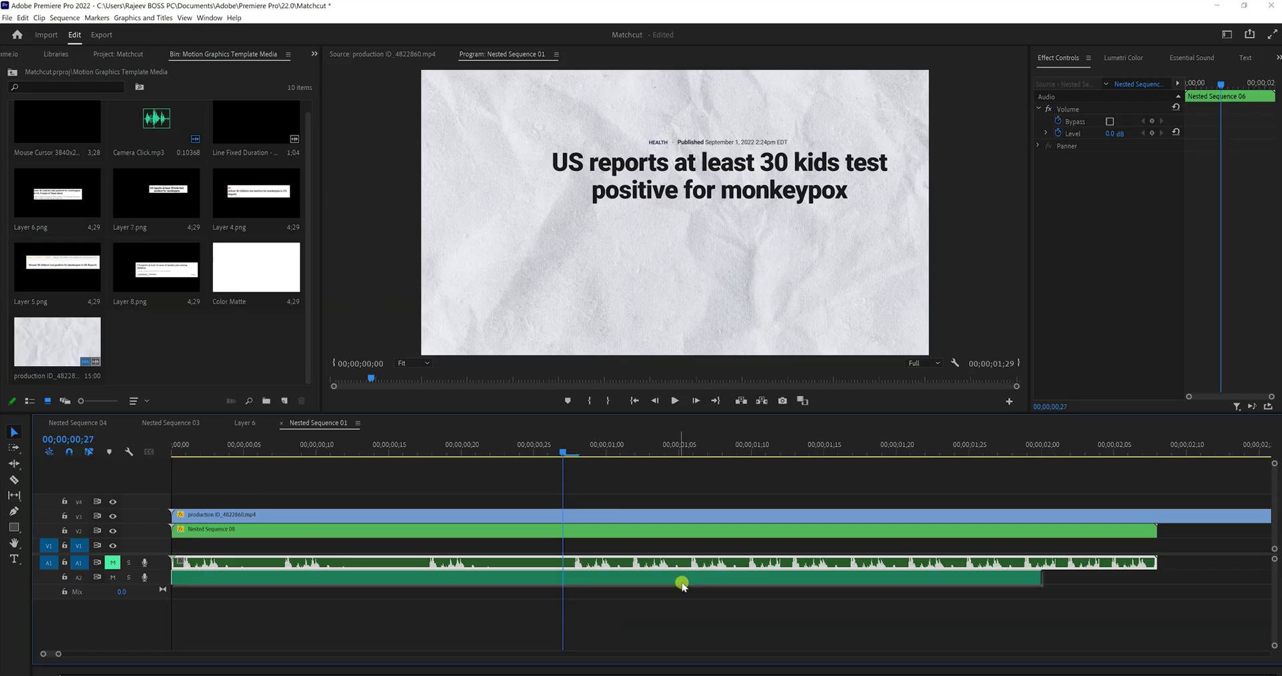
pyautogui.moveTo(291, 578); pyautogui.dragTo(494, 578)
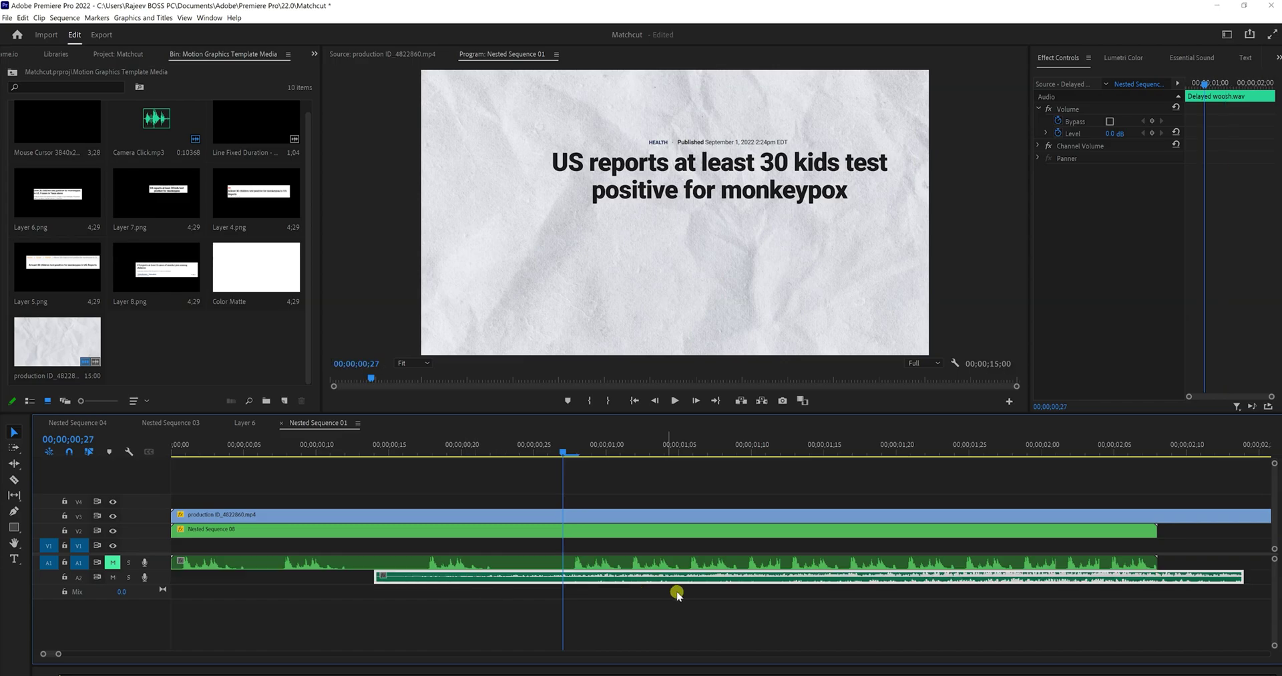
pyautogui.moveTo(768, 585); pyautogui.dragTo(601, 572)
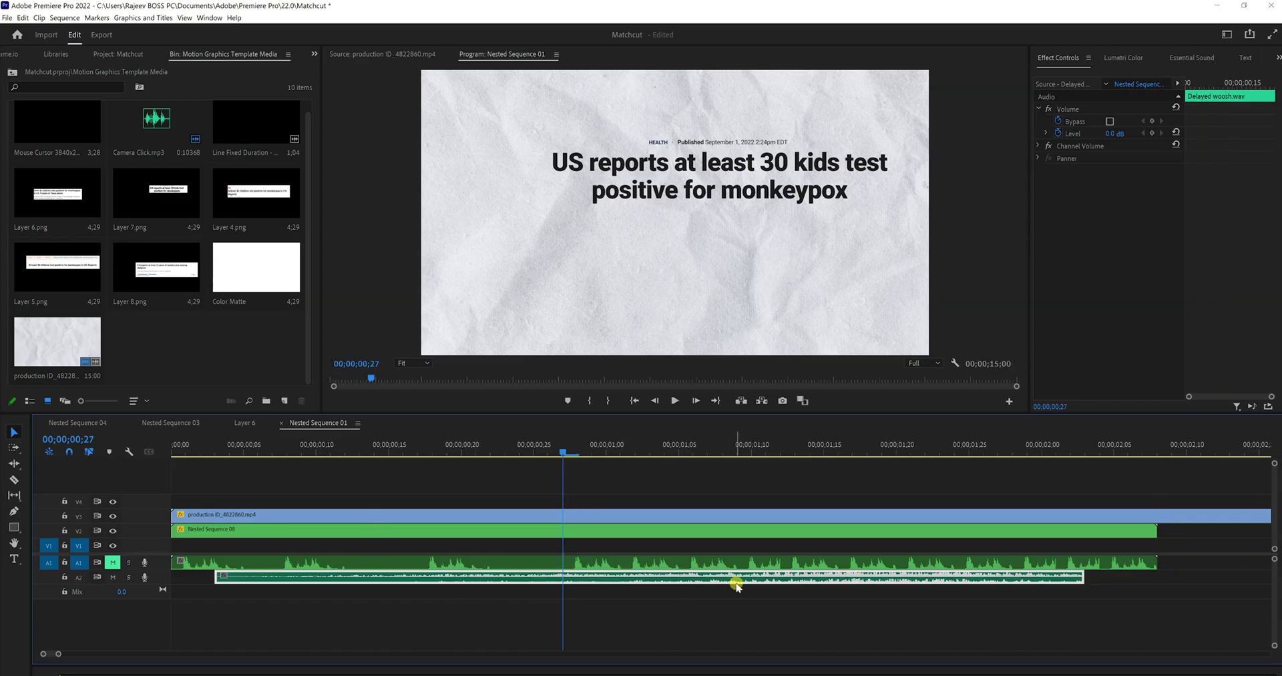
pyautogui.moveTo(738, 584); pyautogui.dragTo(685, 578)
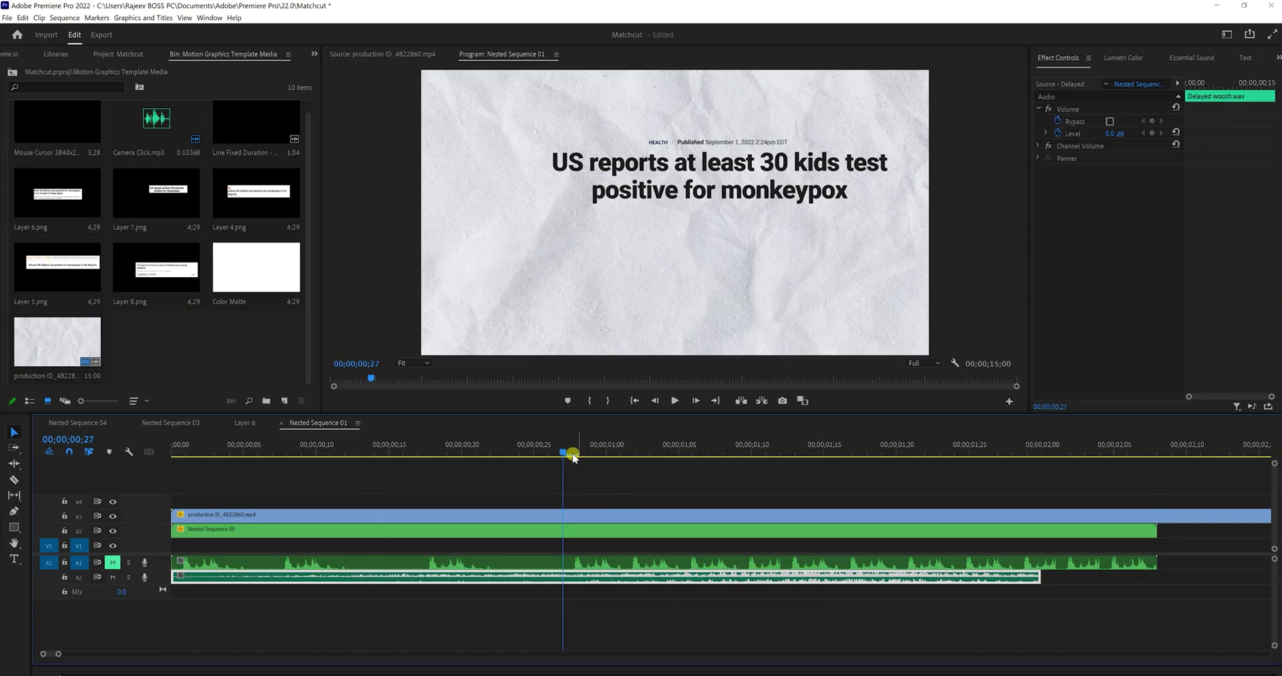
pyautogui.moveTo(573, 455); pyautogui.dragTo(204, 455)
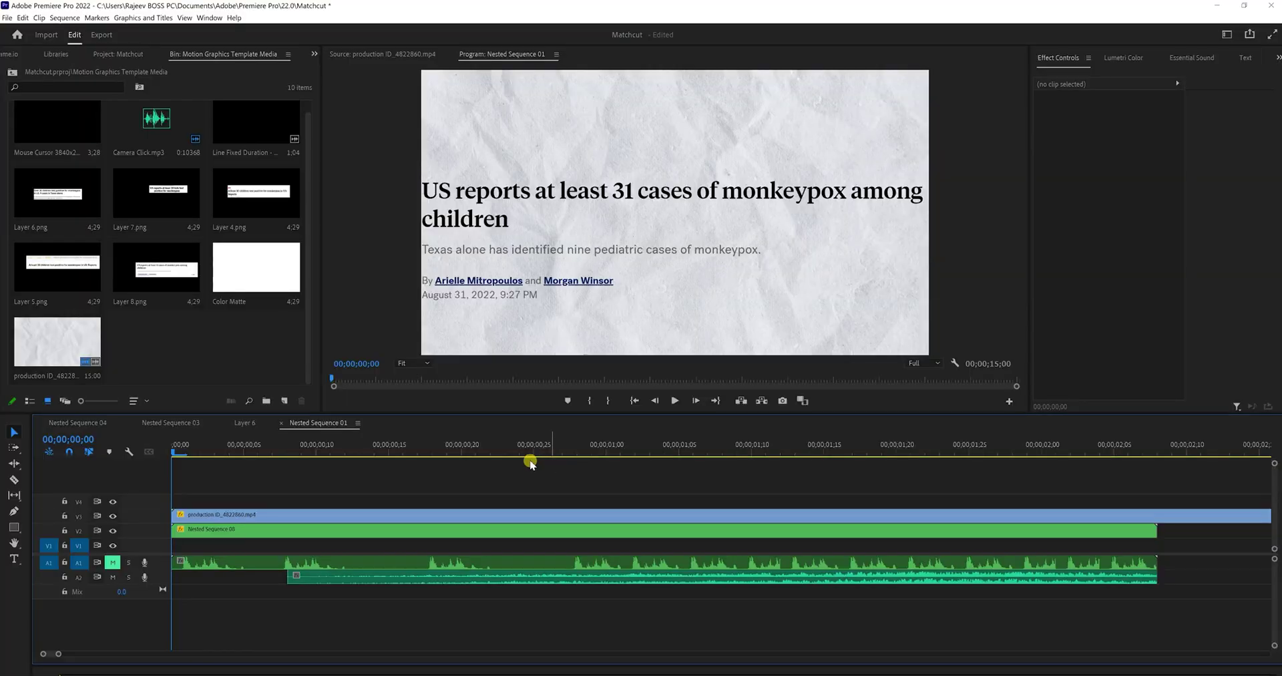
# Step: Draw a rectangle covering the word monkeypox in the headline and set its fill to yellow FFE323
pyautogui.click(15, 529)
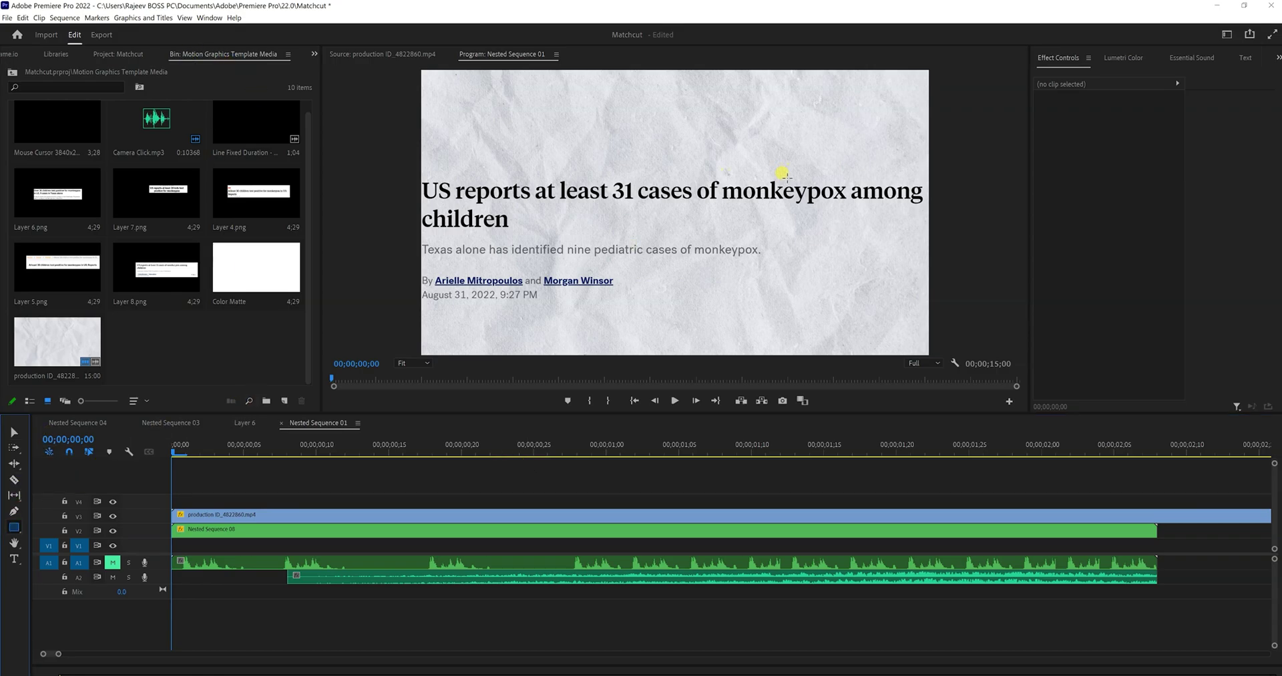
pyautogui.moveTo(720, 178); pyautogui.dragTo(850, 210)
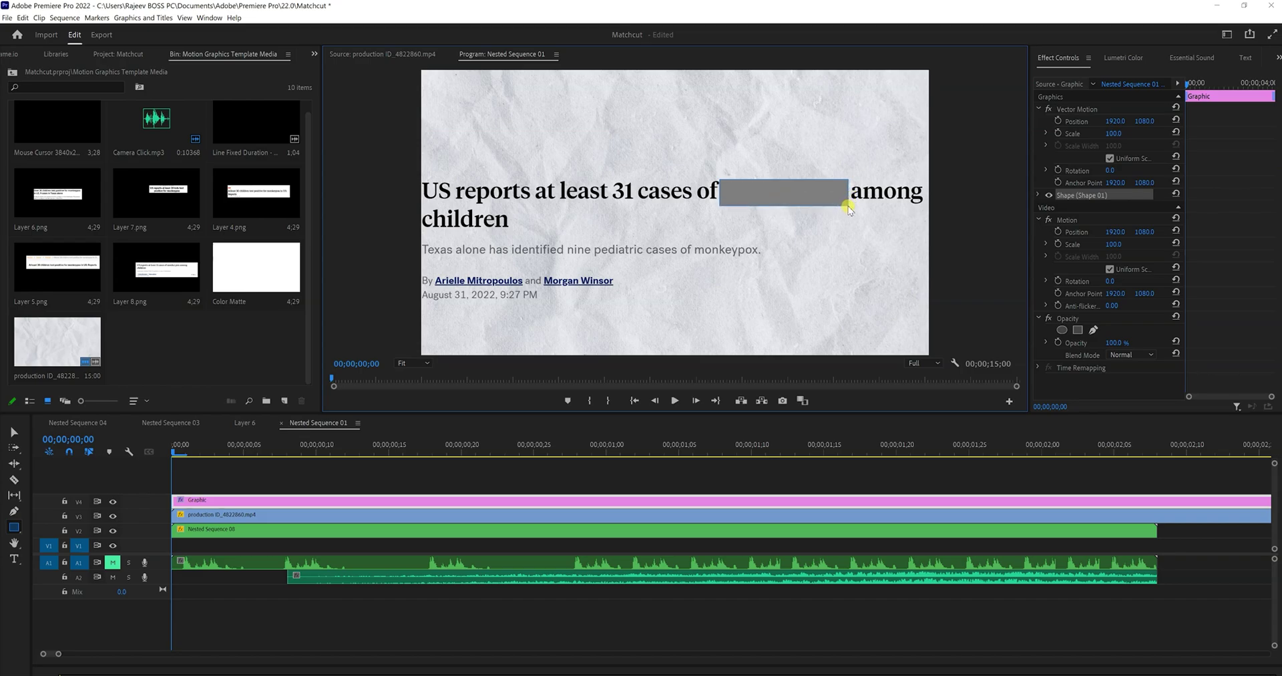
pyautogui.click(1040, 195)
pyautogui.click(1091, 249)
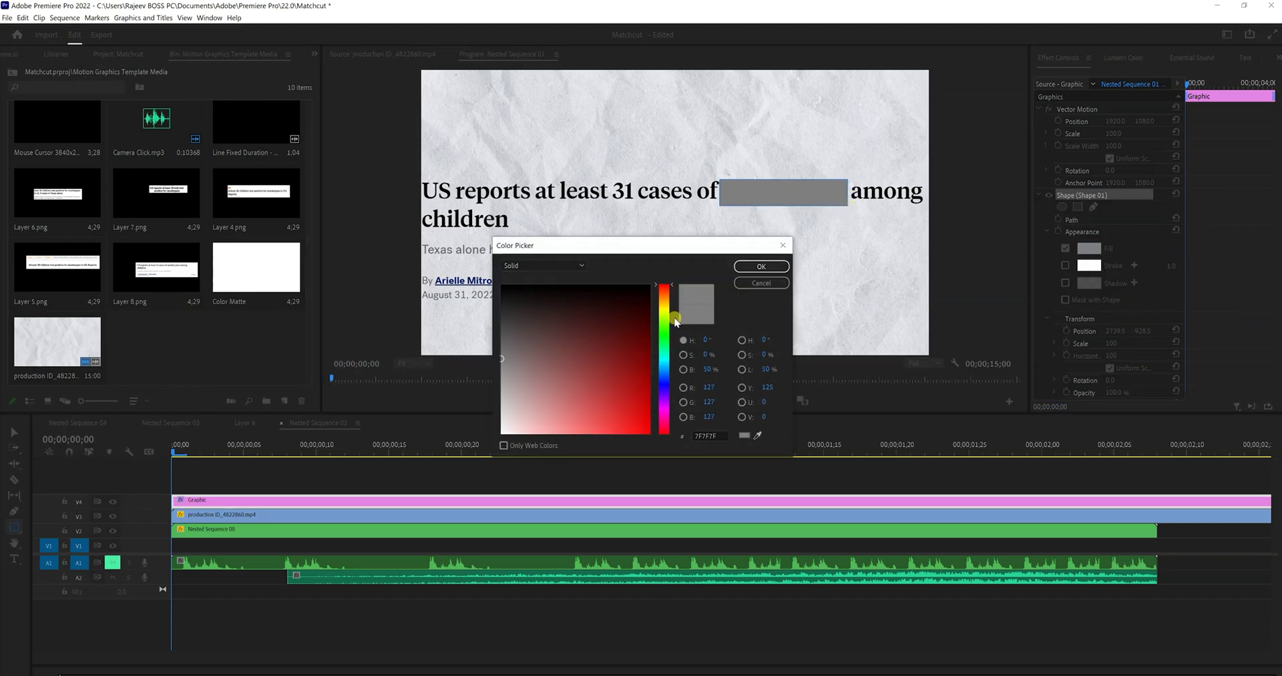
pyautogui.moveTo(665, 314); pyautogui.dragTo(665, 302)
pyautogui.moveTo(626, 386); pyautogui.dragTo(576, 449)
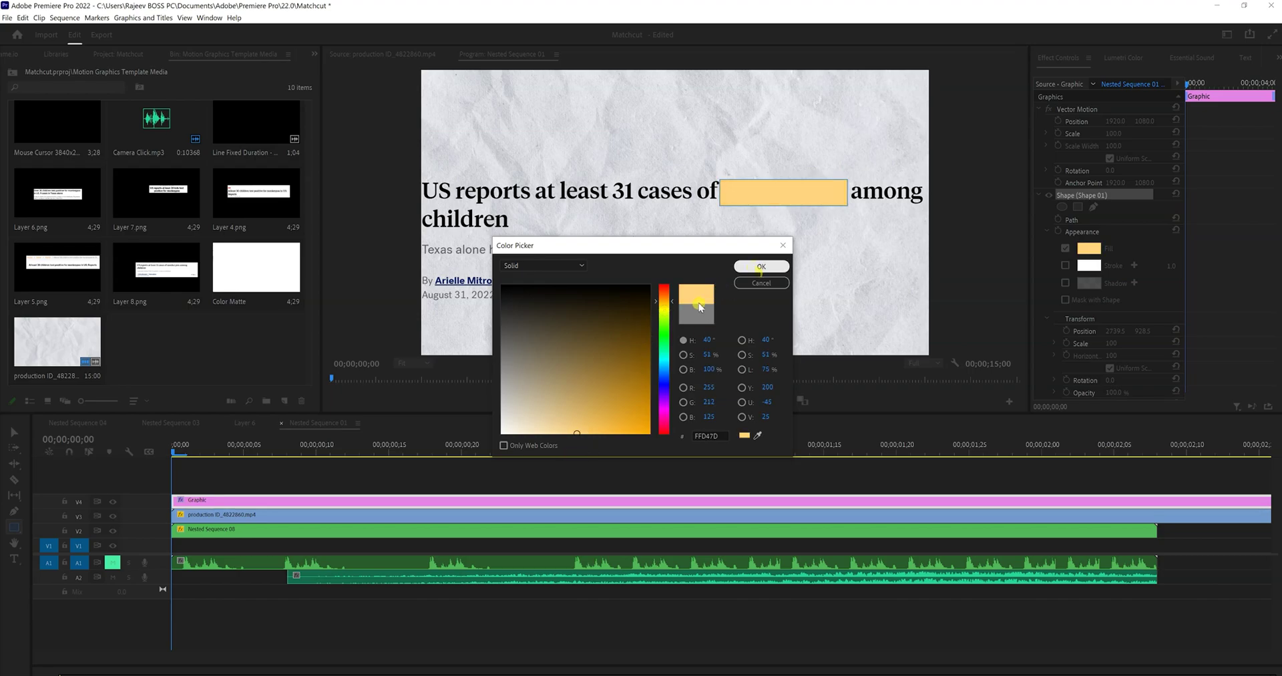
pyautogui.moveTo(665, 302); pyautogui.dragTo(654, 352)
pyautogui.click(621, 430)
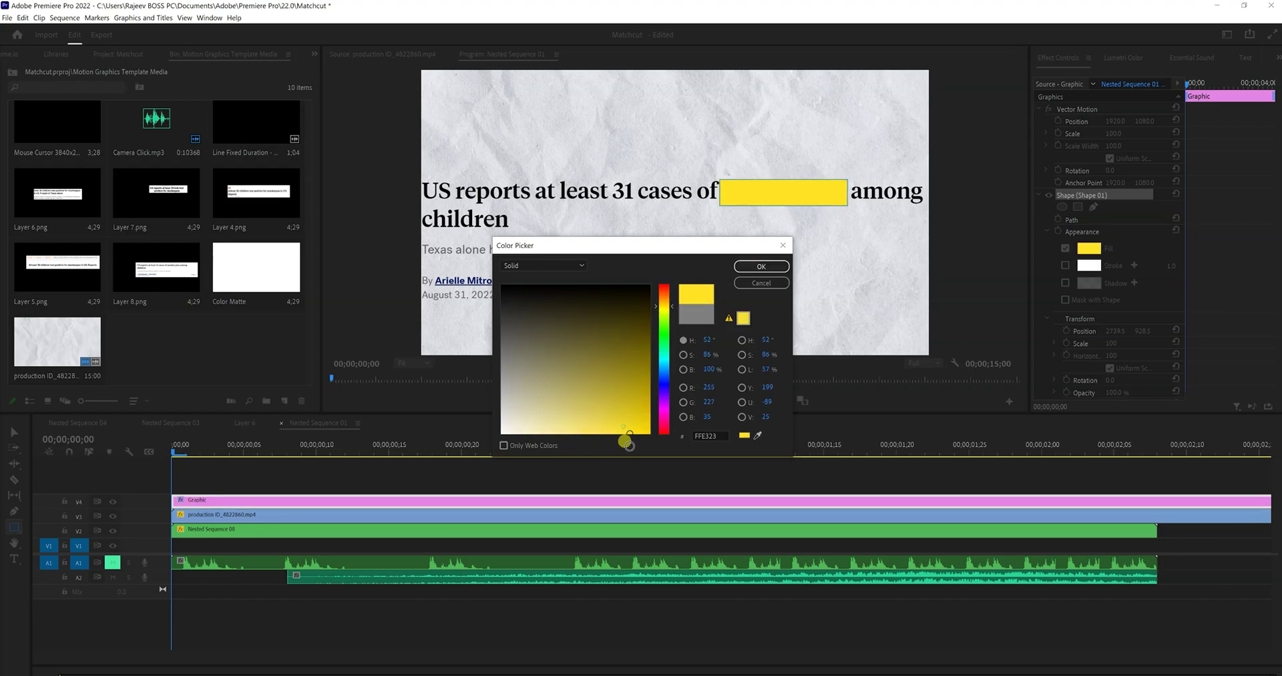
pyautogui.click(762, 266)
pyautogui.click(1046, 196)
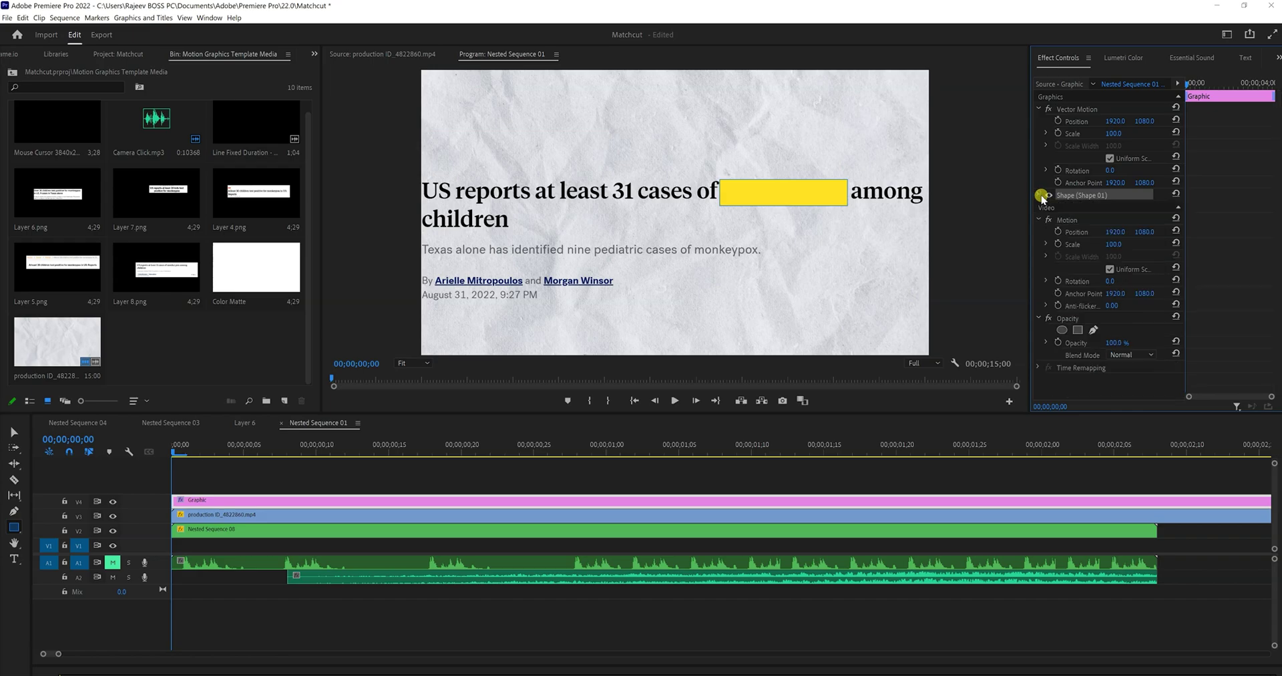
# Step: Set the yellow rectangle's blend mode to Multiply and play and scrub the sequence to check the highlight
pyautogui.click(1129, 355)
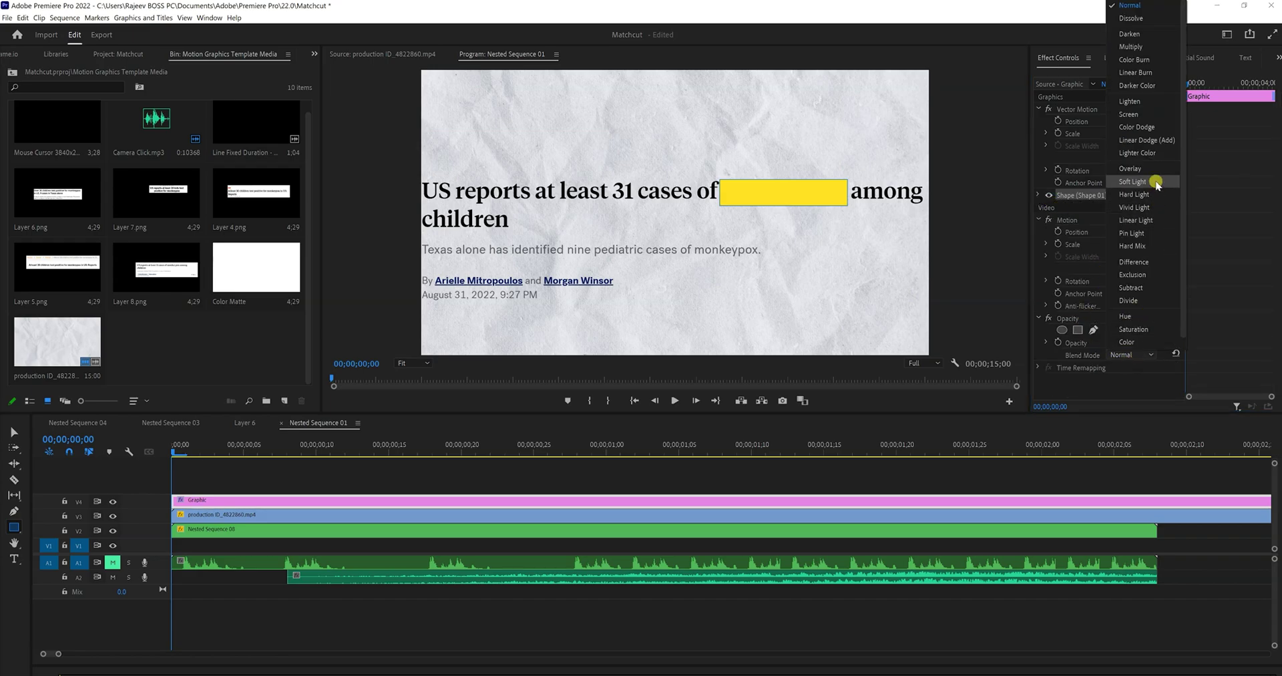
pyautogui.click(1161, 46)
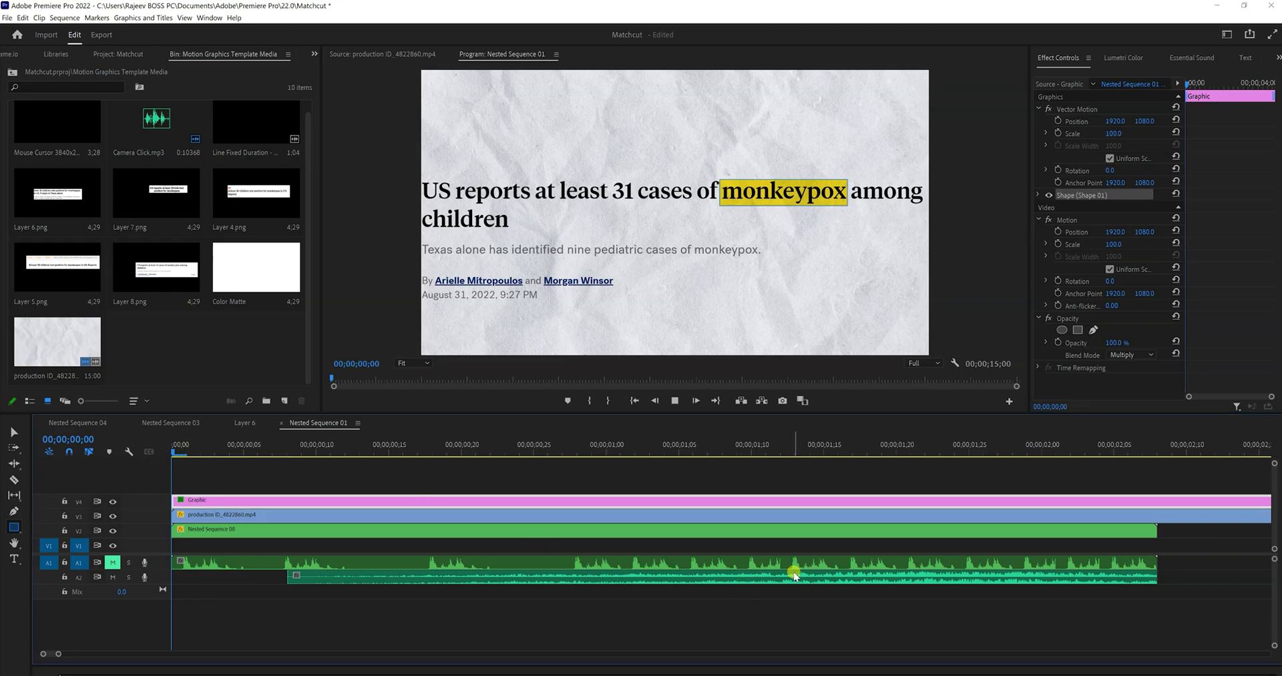
pyautogui.press('space')
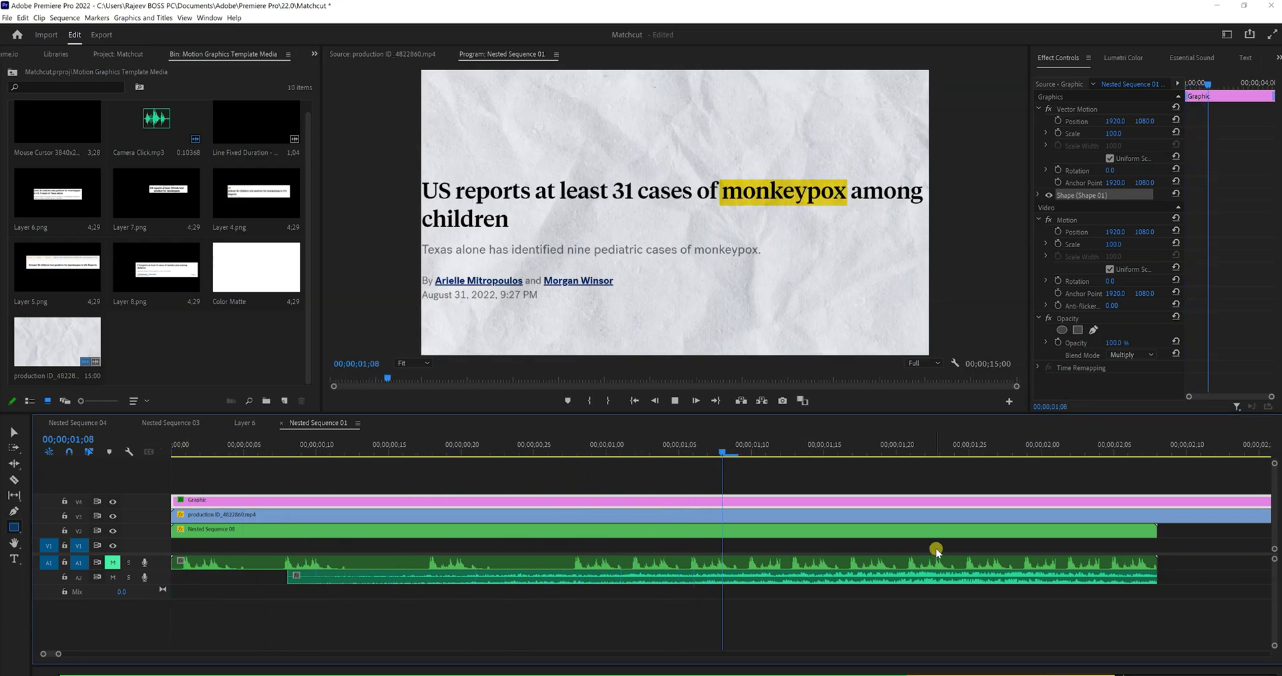
pyautogui.press('space')
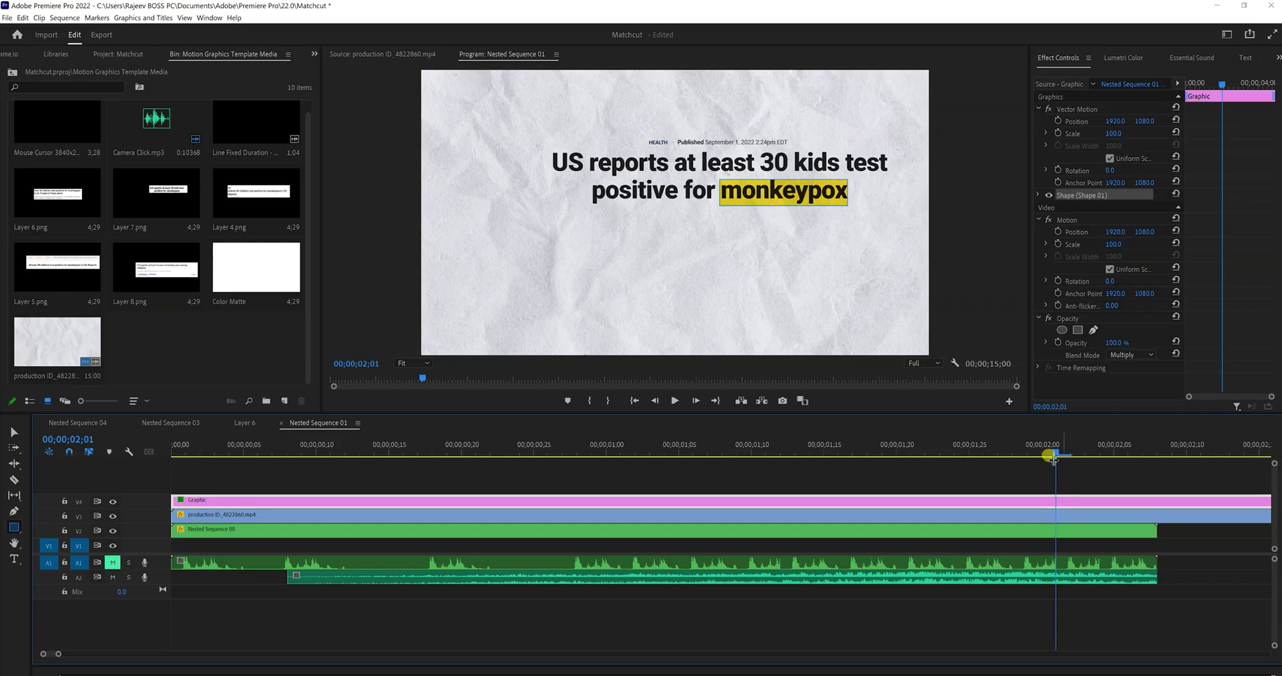
pyautogui.moveTo(1054, 459); pyautogui.dragTo(246, 461)
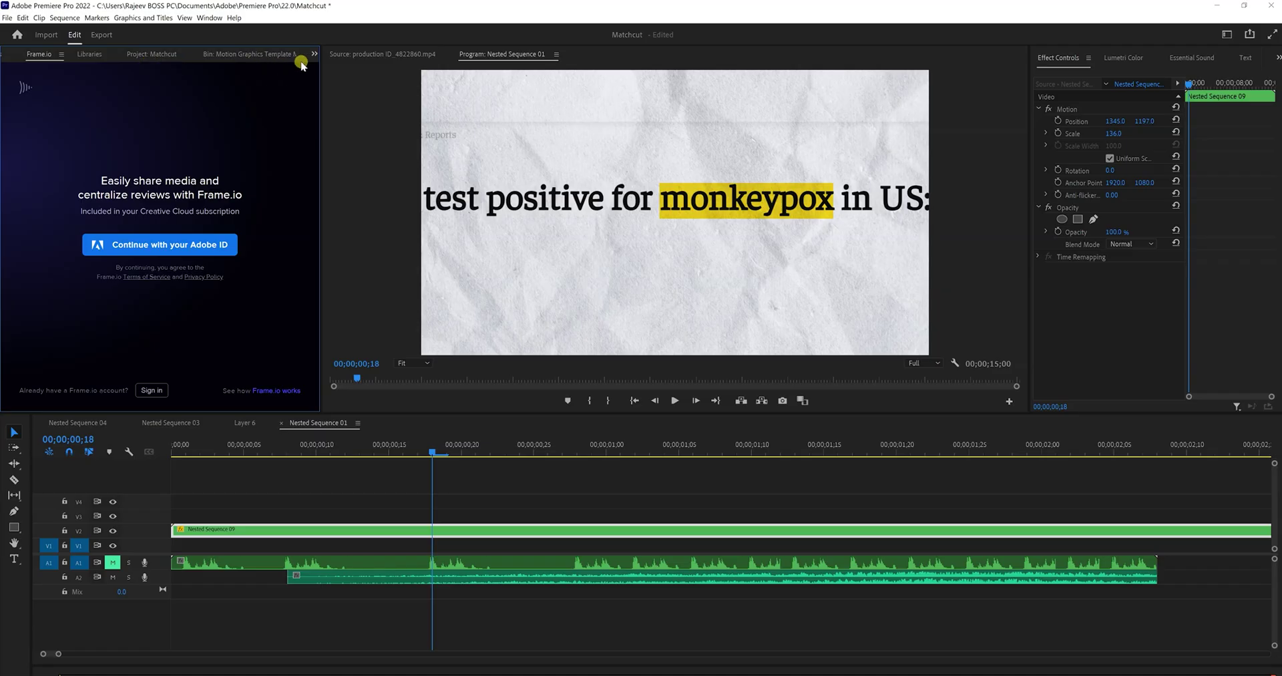
# Step: Search the effects for blur and apply Gaussian Blur to the nested clip on track V2
pyautogui.click(314, 54)
pyautogui.click(342, 78)
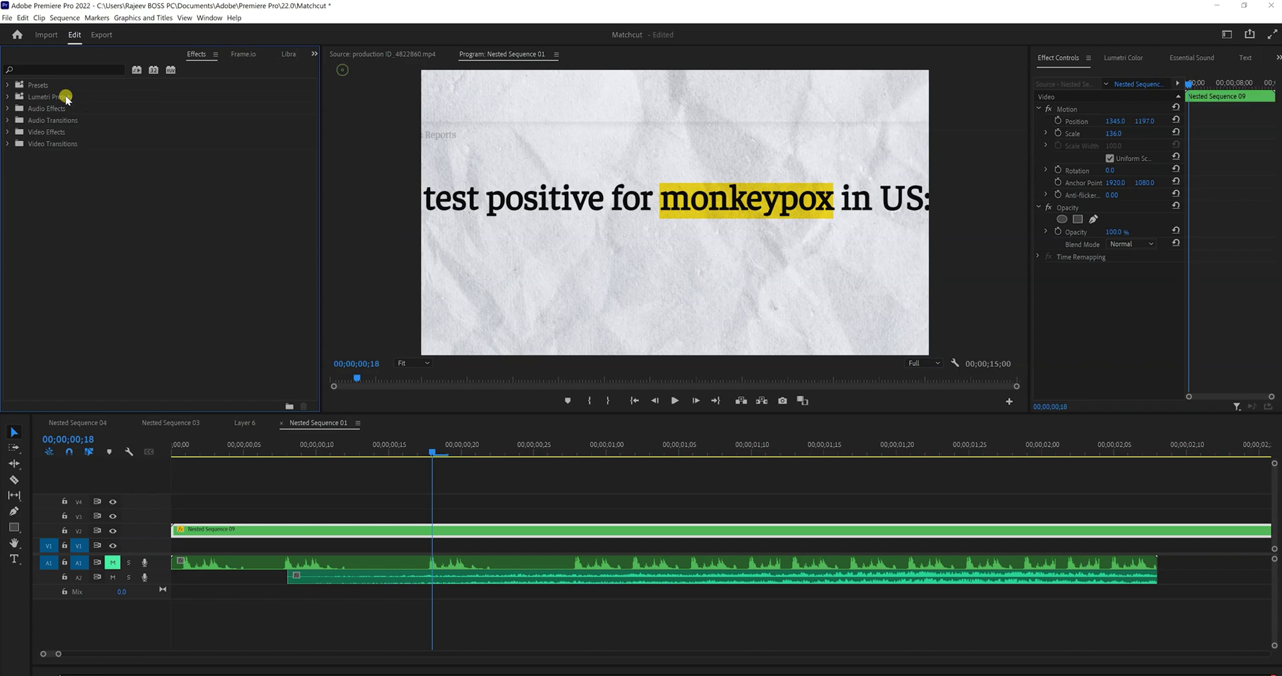
pyautogui.click(64, 69)
pyautogui.write('blue')
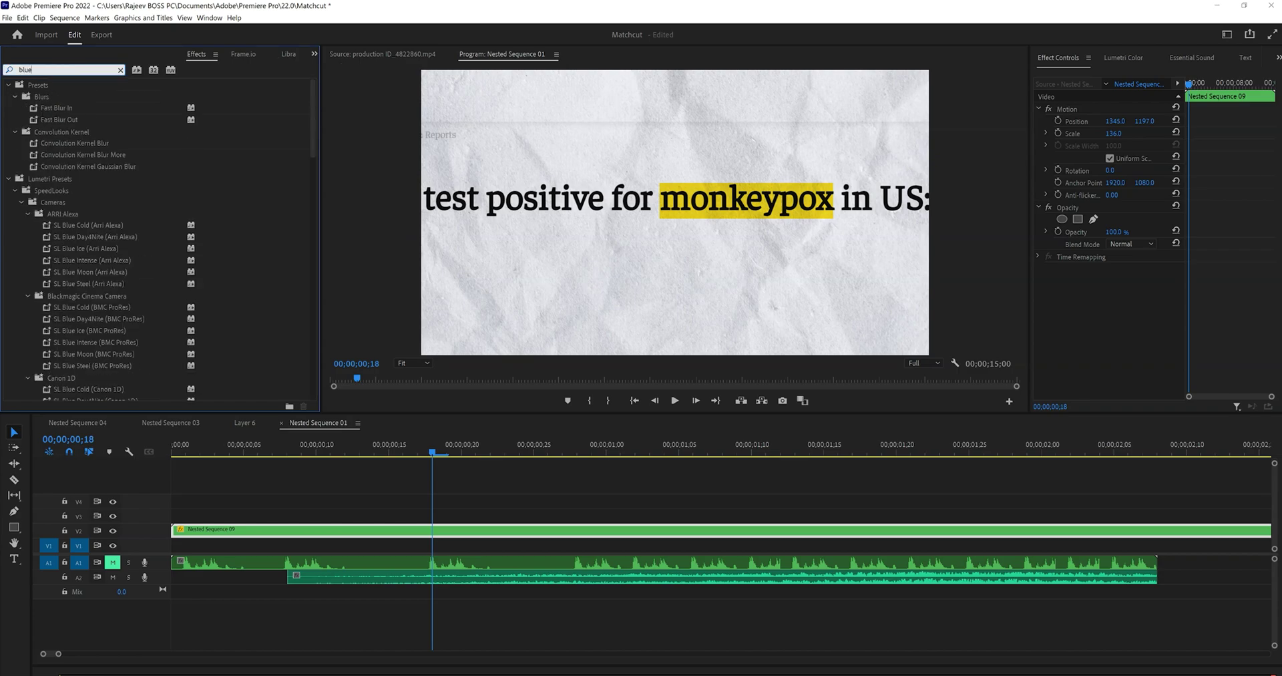
pyautogui.press('BackSpace')
pyautogui.write('r')
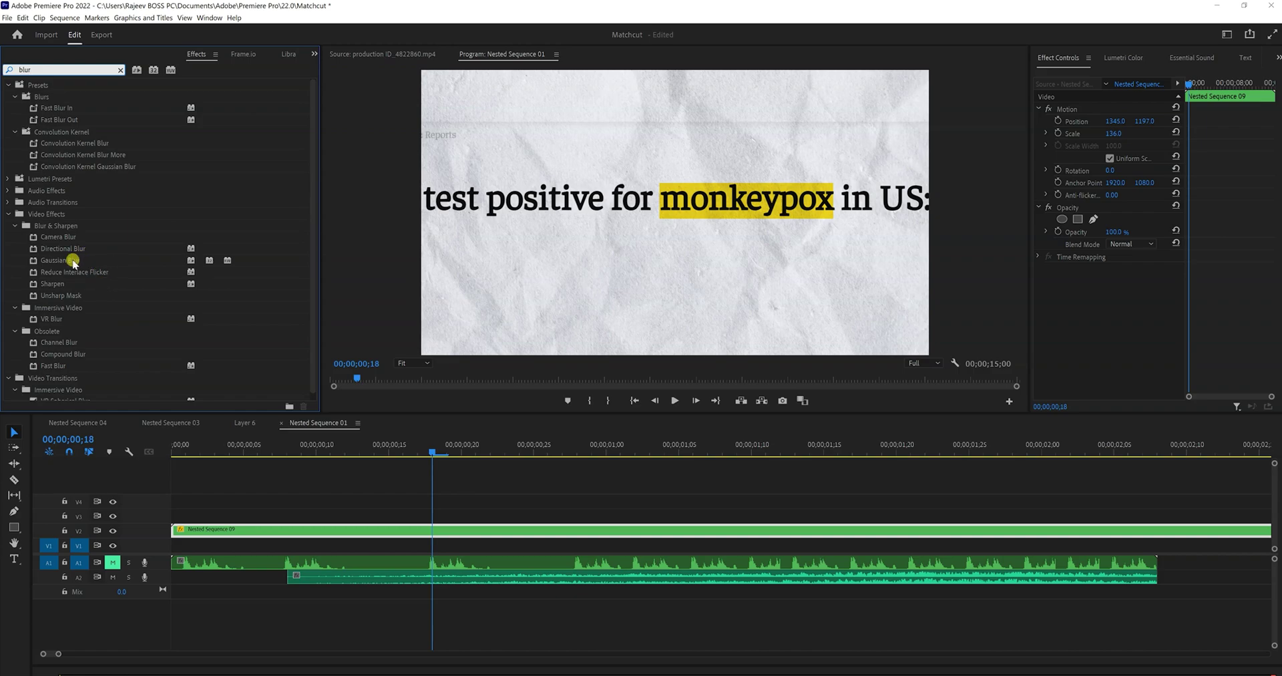
pyautogui.moveTo(74, 263); pyautogui.dragTo(361, 529)
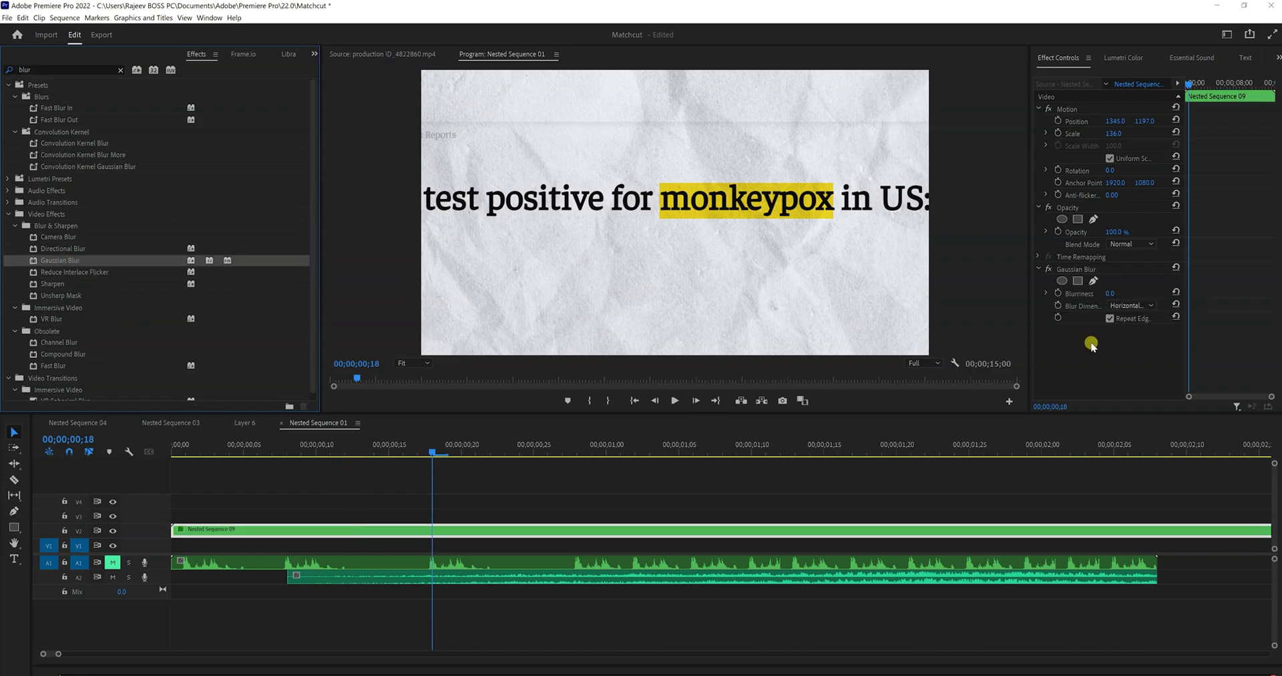
# Step: Add an elliptical mask to the Gaussian Blur and fit it around the highlighted word monkeypox
pyautogui.click(1063, 281)
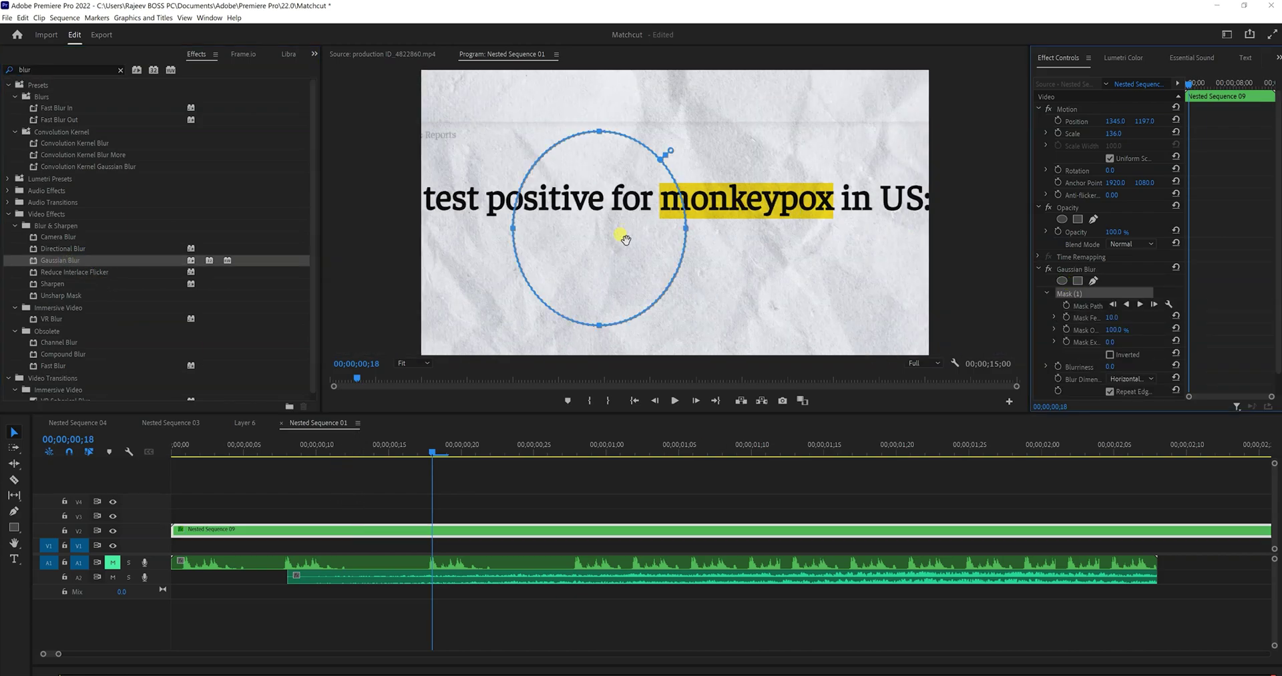
pyautogui.moveTo(625, 239); pyautogui.dragTo(822, 229)
pyautogui.moveTo(764, 121); pyautogui.dragTo(762, 187)
pyautogui.moveTo(781, 252); pyautogui.dragTo(747, 198)
pyautogui.moveTo(769, 206); pyautogui.dragTo(774, 203)
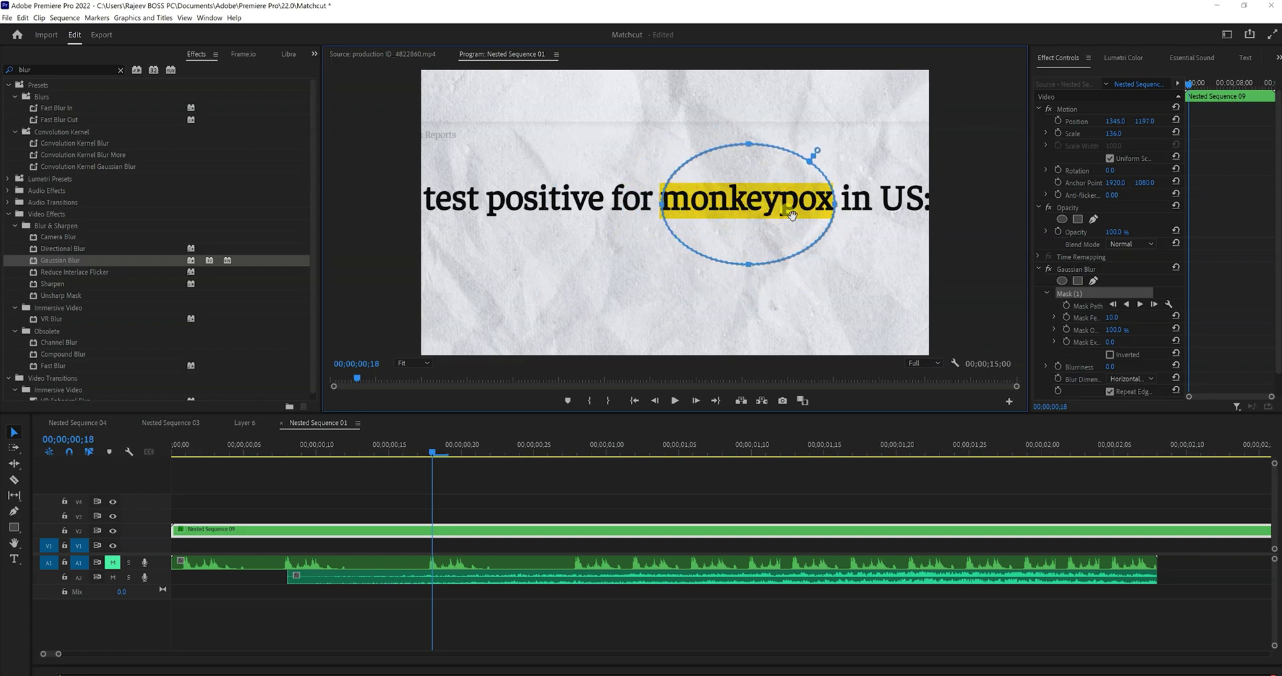
pyautogui.moveTo(665, 207); pyautogui.dragTo(659, 205)
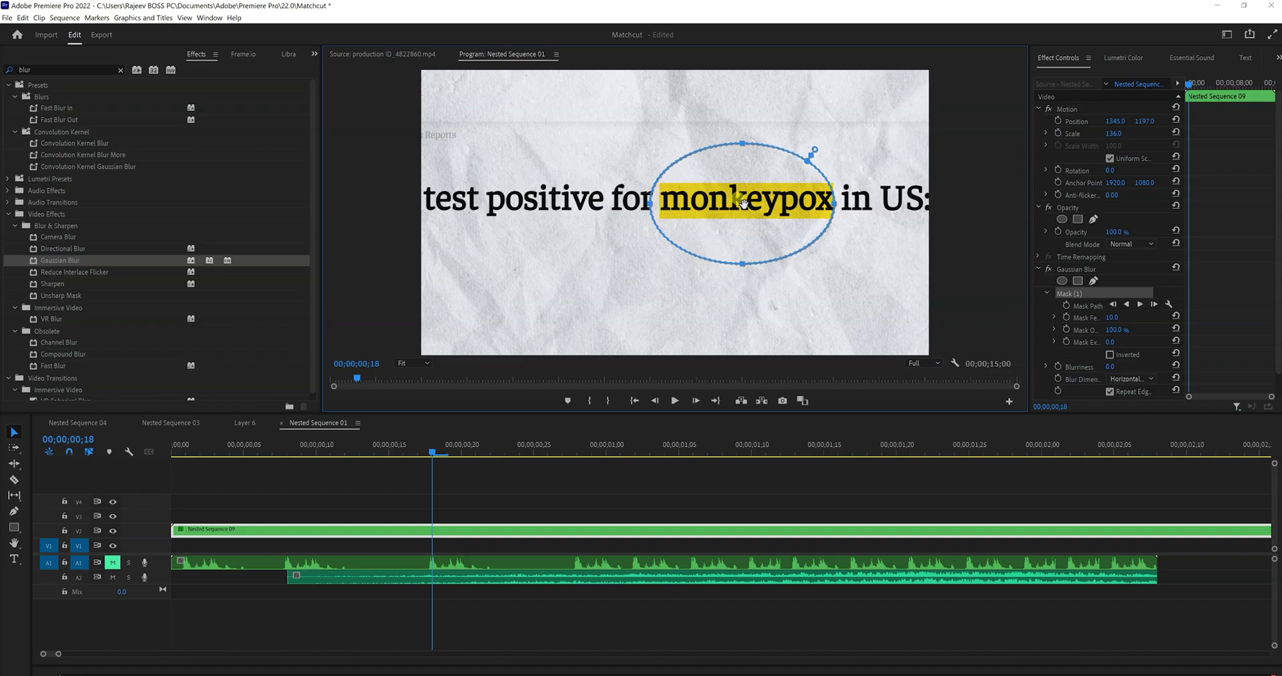
# Step: Invert the Gaussian Blur mask with blurriness 18 and mask feather 222, and play the sequence from the start
pyautogui.click(1111, 354)
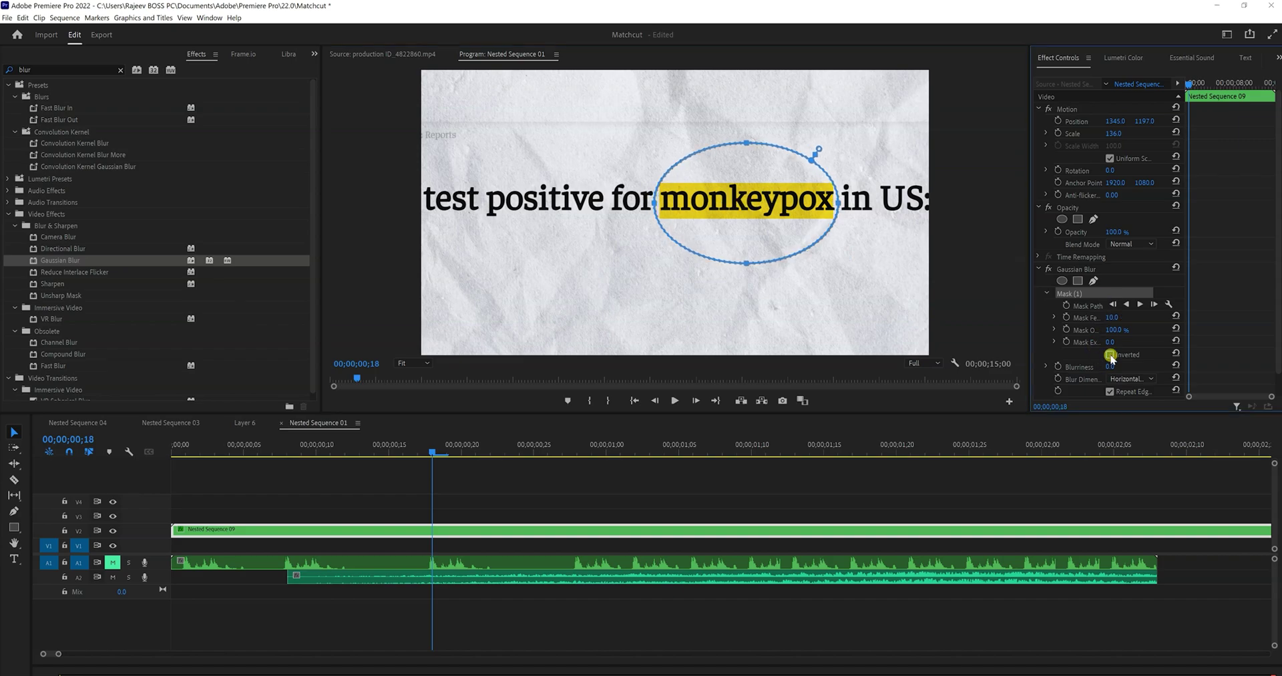
pyautogui.moveTo(1110, 366)
pyautogui.mouseDown()
pyautogui.moveTo(1136, 367)
pyautogui.moveTo(1121, 367)
pyautogui.mouseUp()
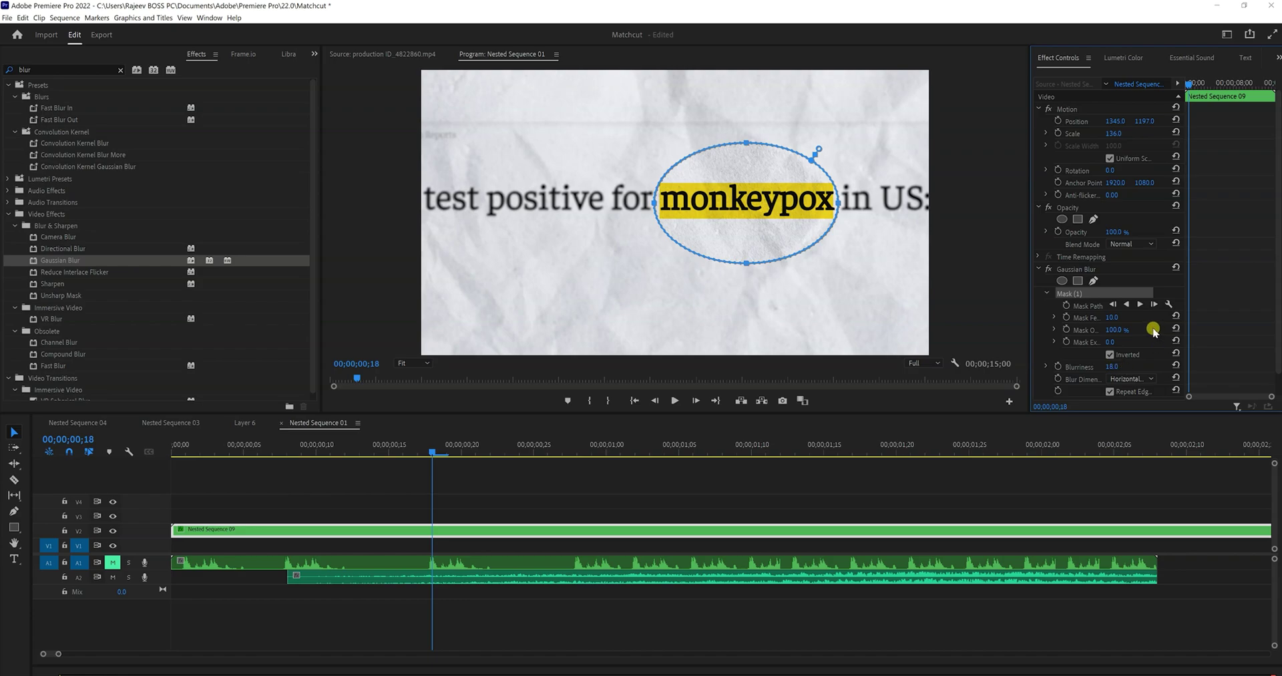
pyautogui.moveTo(1111, 316); pyautogui.dragTo(1116, 316)
pyautogui.moveTo(441, 454); pyautogui.dragTo(74, 459)
pyautogui.press('space')
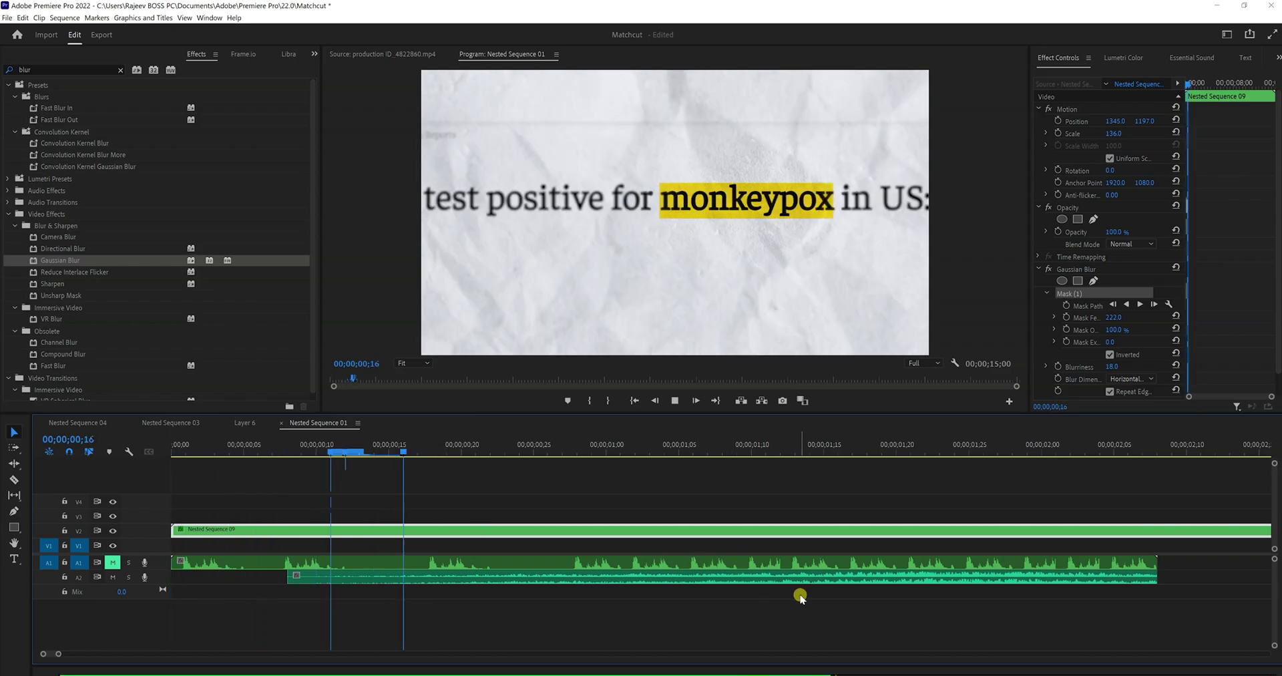